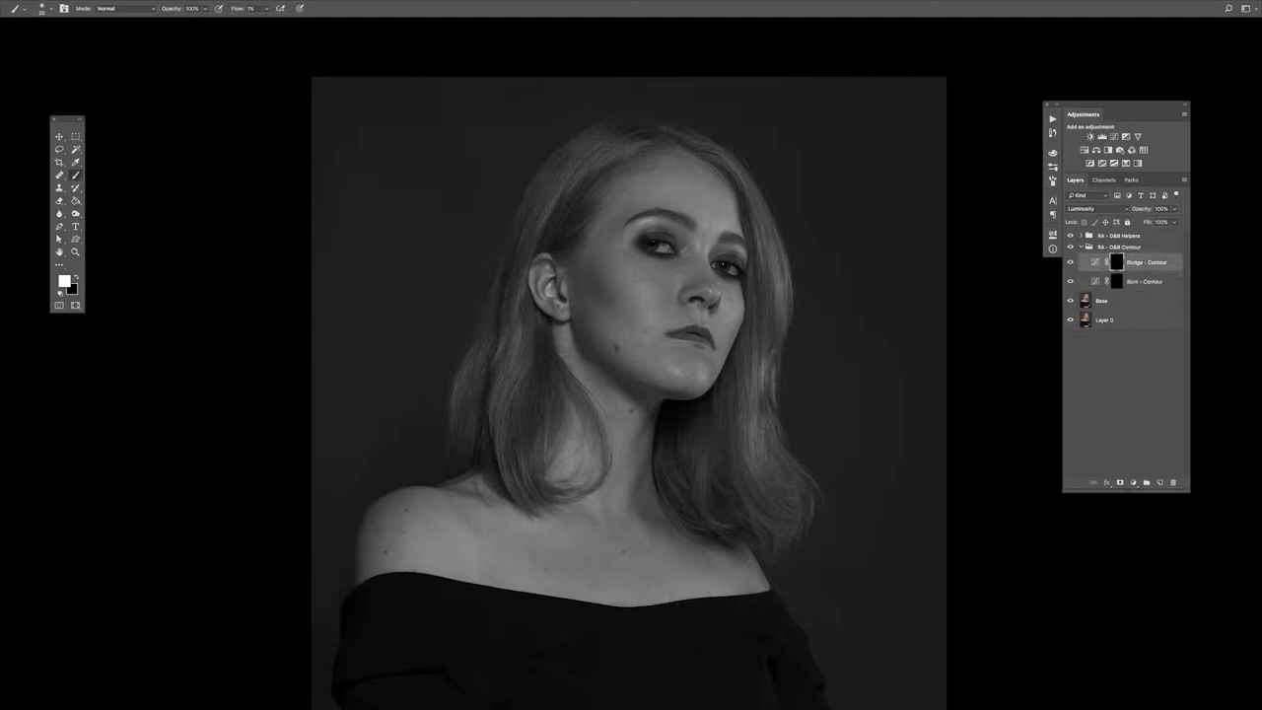
Contour the face and hair by painting white at low flow alternately on the Dodge – Contour and Burn – Contour masks
{"action": "left_click", "coordinate": [1075, 284]}
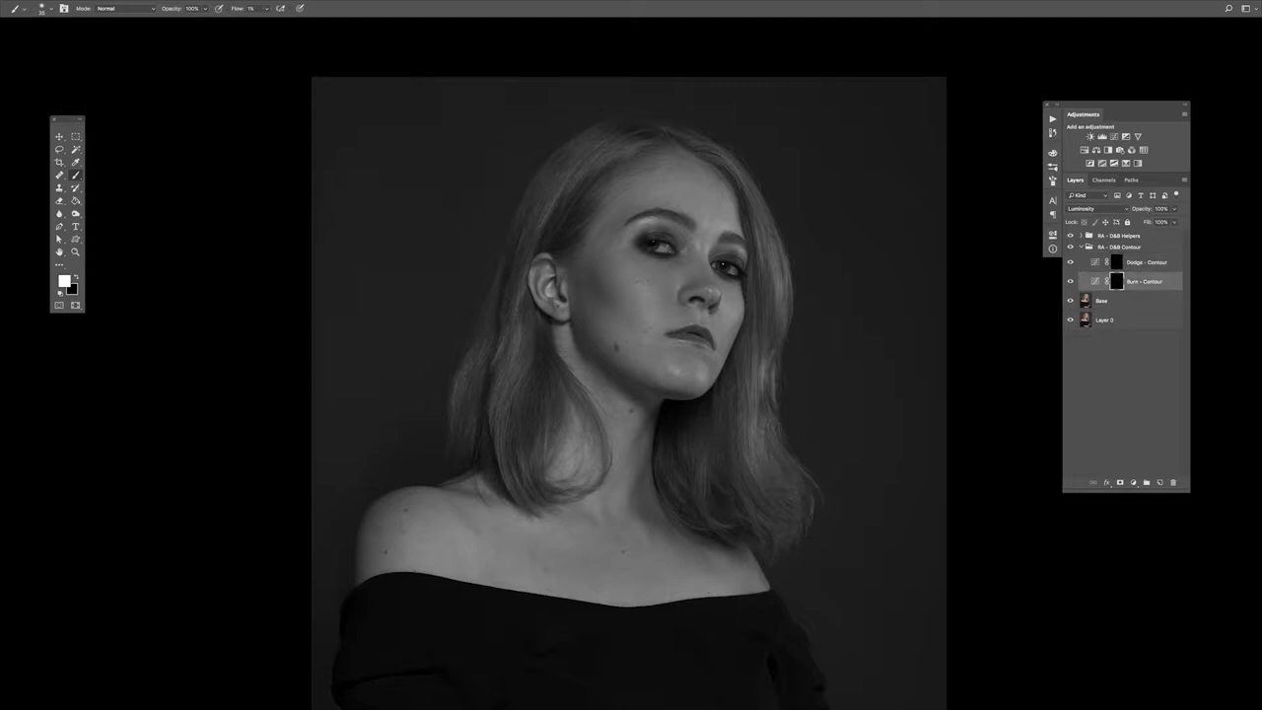
{"action": "left_click", "coordinate": [1075, 262]}
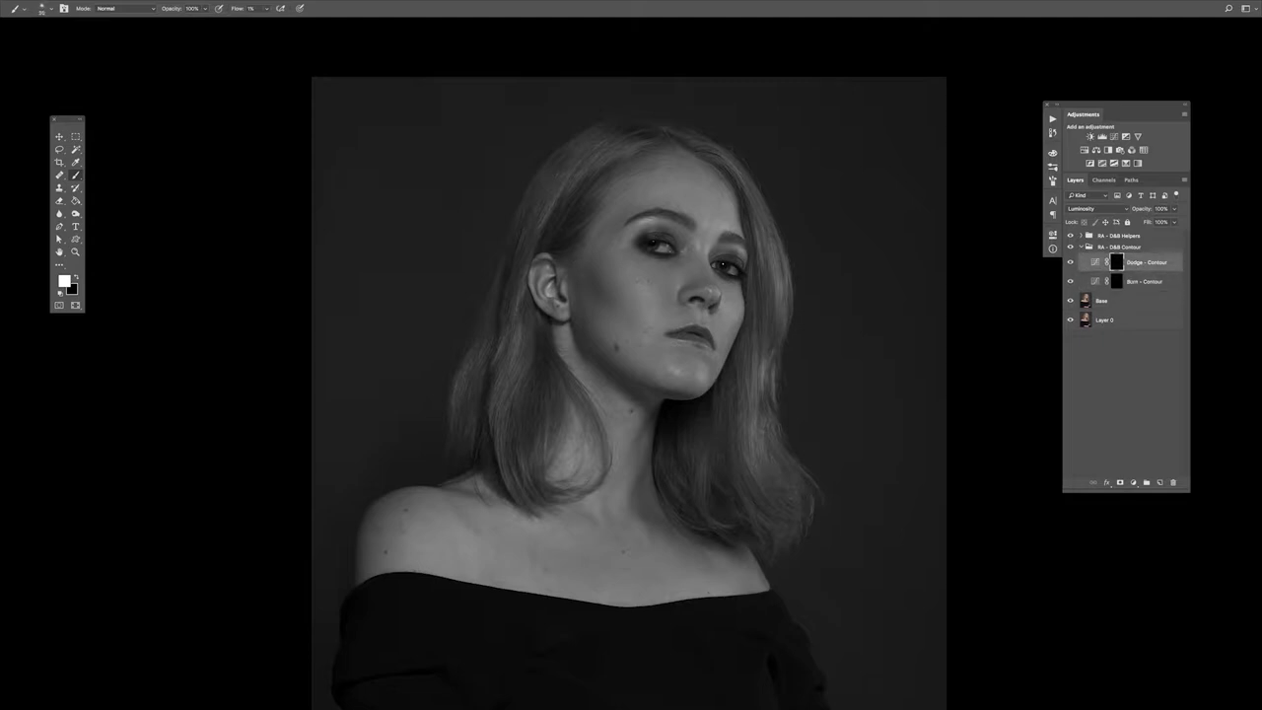
{"action": "left_click", "coordinate": [1144, 282]}
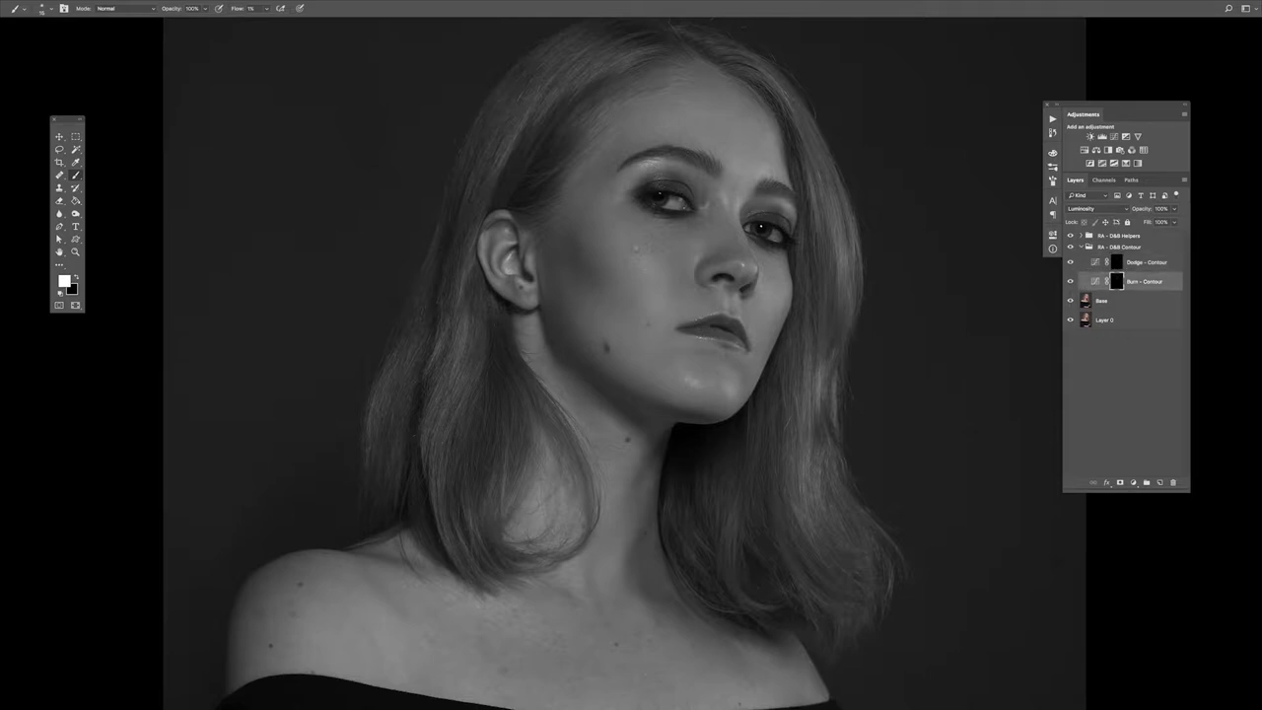
{"action": "key", "text": "alt+bracketright"}
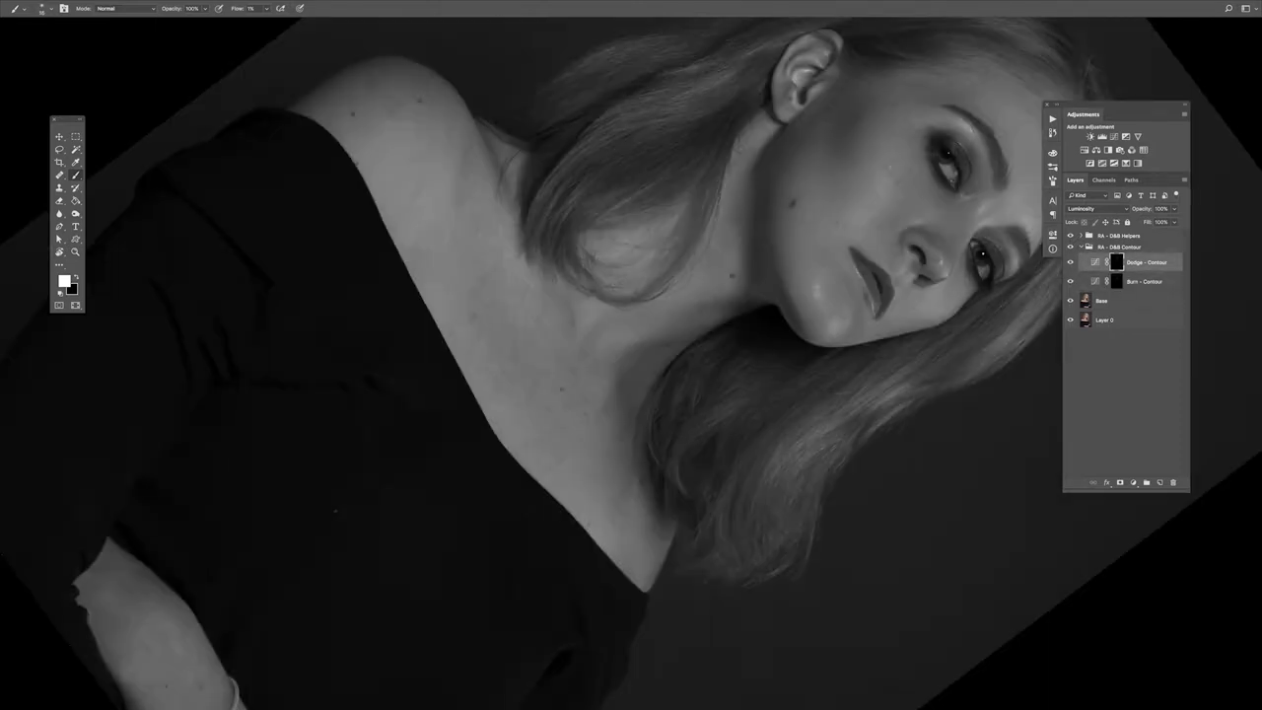
{"action": "left_click", "coordinate": [1144, 281]}
{"action": "left_click", "coordinate": [1144, 262]}
{"action": "left_click", "coordinate": [1143, 281]}
{"action": "left_click", "coordinate": [1144, 263]}
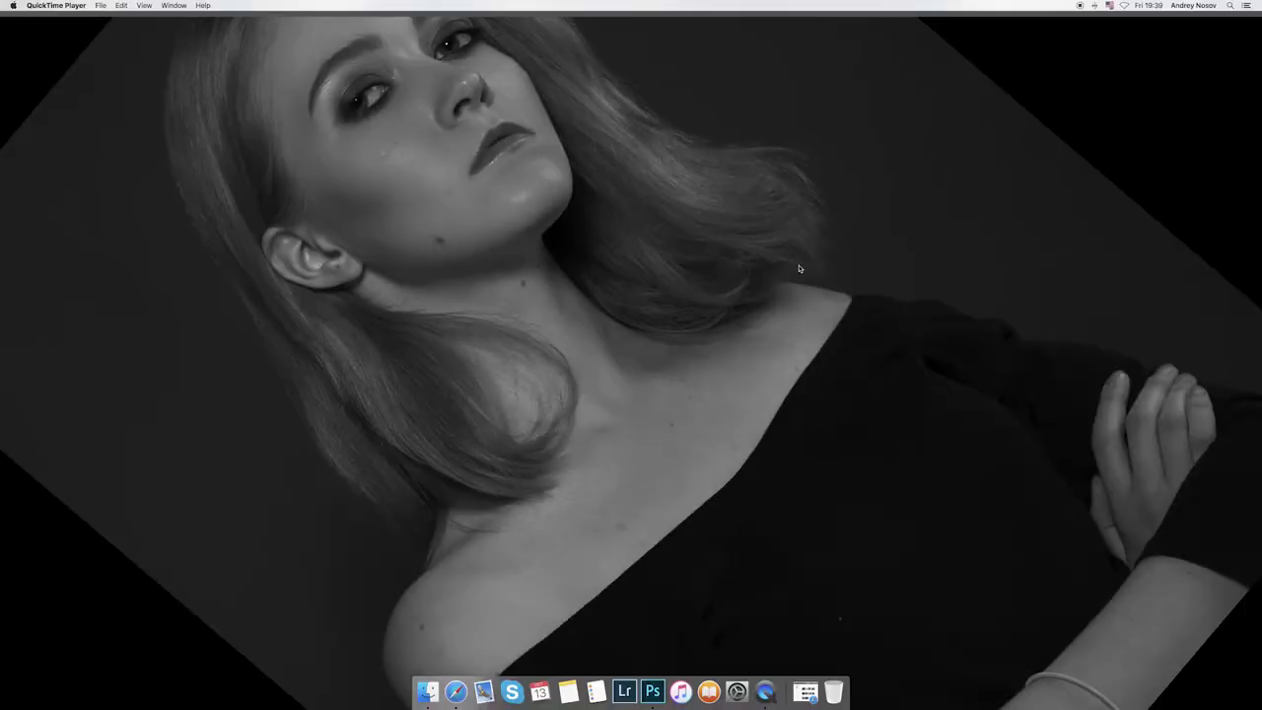
Switch from QuickTime Player back to Photoshop and dismiss the brush settings
{"action": "key", "text": "super+Tab"}
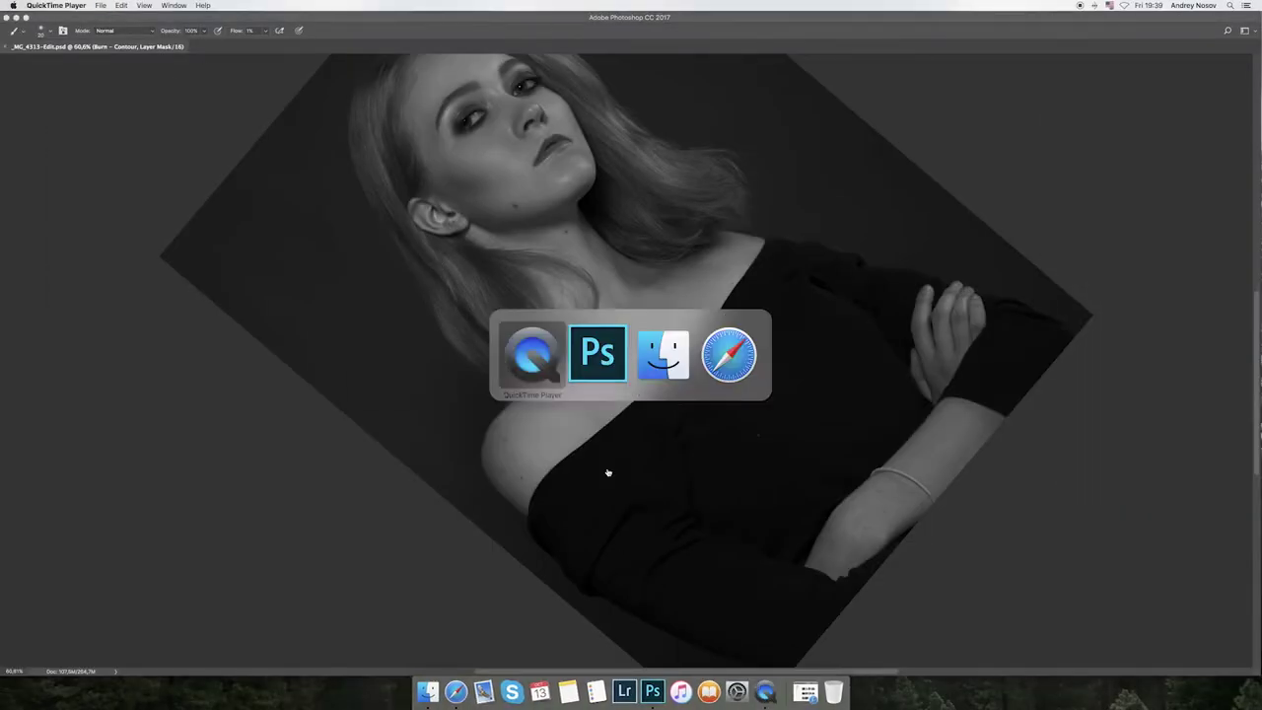
{"action": "key", "text": "super+space"}
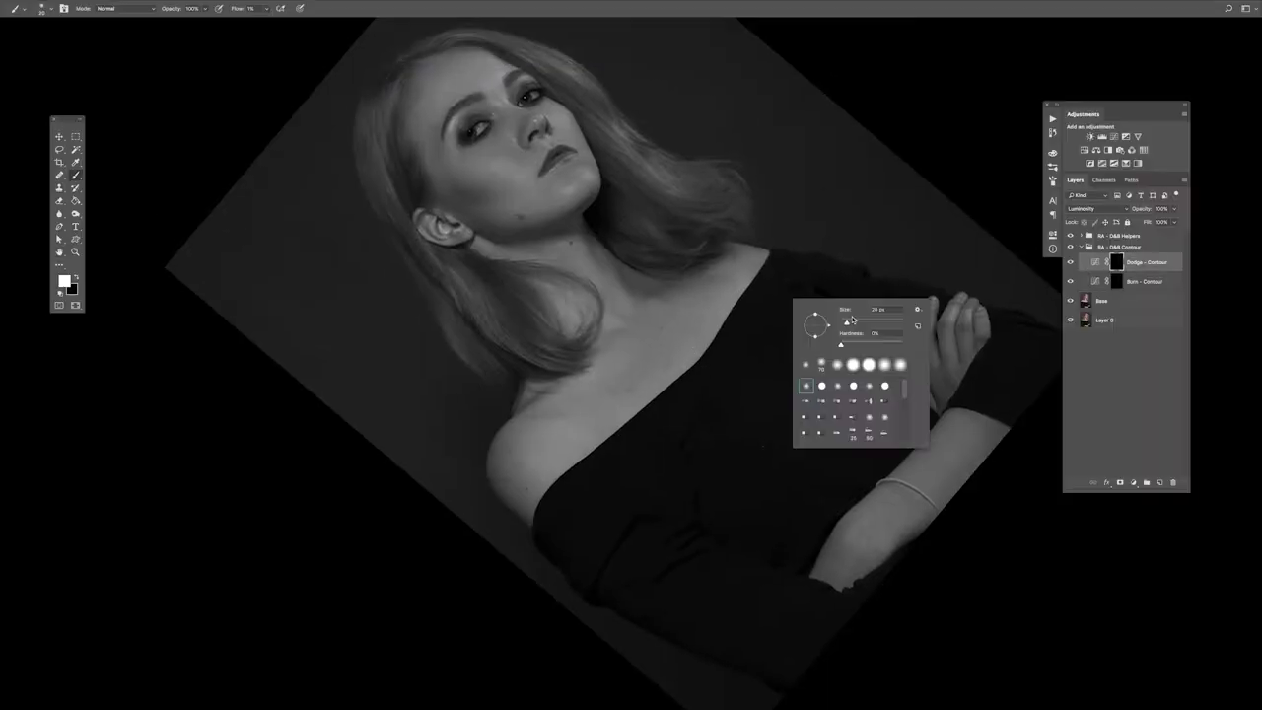
{"action": "key", "text": "Escape"}
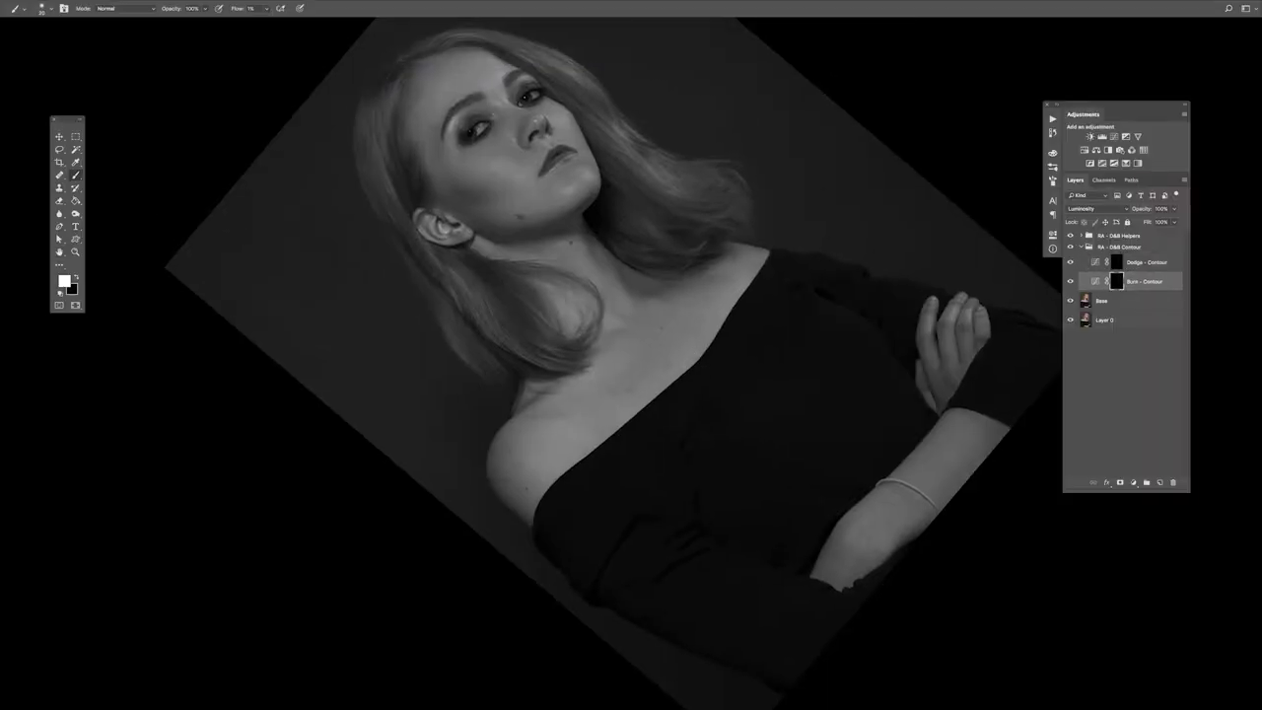
Shape highlights and shadows across the neck, shoulder and arm with low-flow brushing, alternating between the Dodge – Contour and Burn – Contour masks
{"action": "left_click", "coordinate": [1145, 262]}
{"action": "left_click", "coordinate": [1146, 281]}
{"action": "left_click", "coordinate": [1094, 269]}
{"action": "left_click", "coordinate": [1145, 281]}
{"action": "key", "text": "alt+bracketright"}
{"action": "key", "text": "alt+bracketleft"}
{"action": "key", "text": "alt+bracketright"}
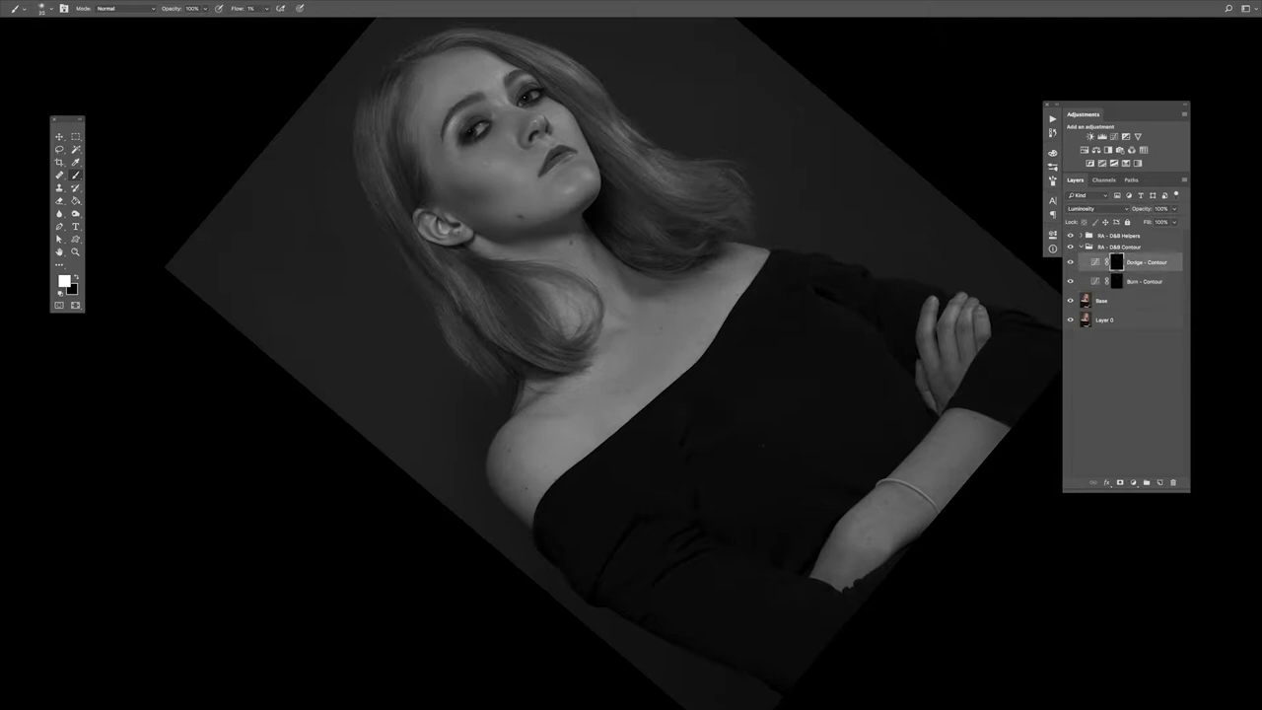
{"action": "key", "text": "alt+bracketleft"}
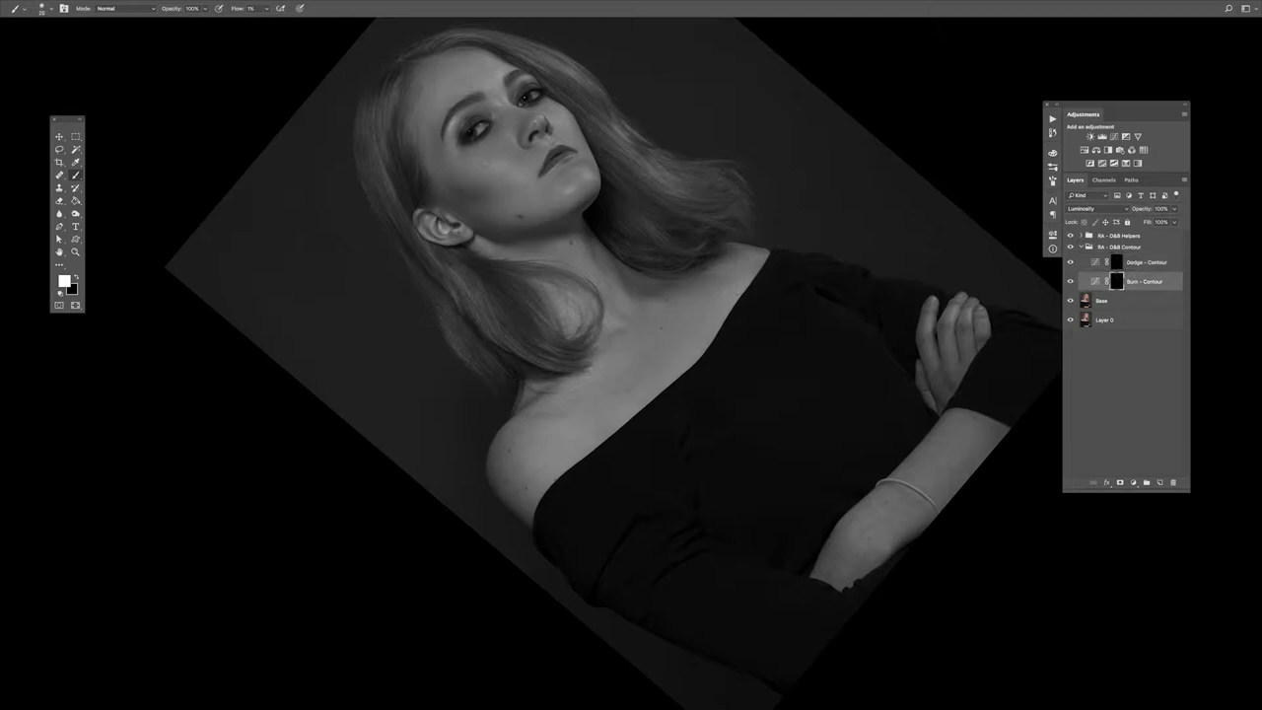
{"action": "key", "text": "alt+bracketright"}
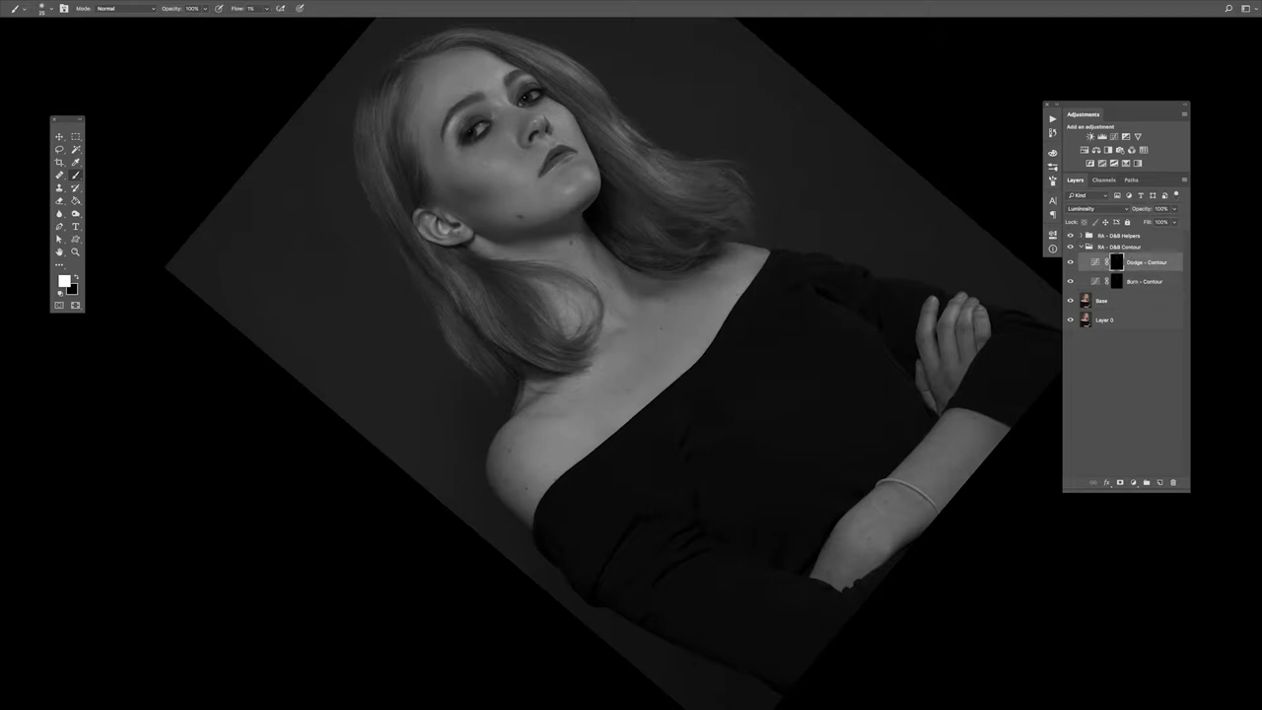
{"action": "key", "text": "alt+bracketleft"}
{"action": "key", "text": "alt+bracketright"}
{"action": "key", "text": "alt+bracketleft"}
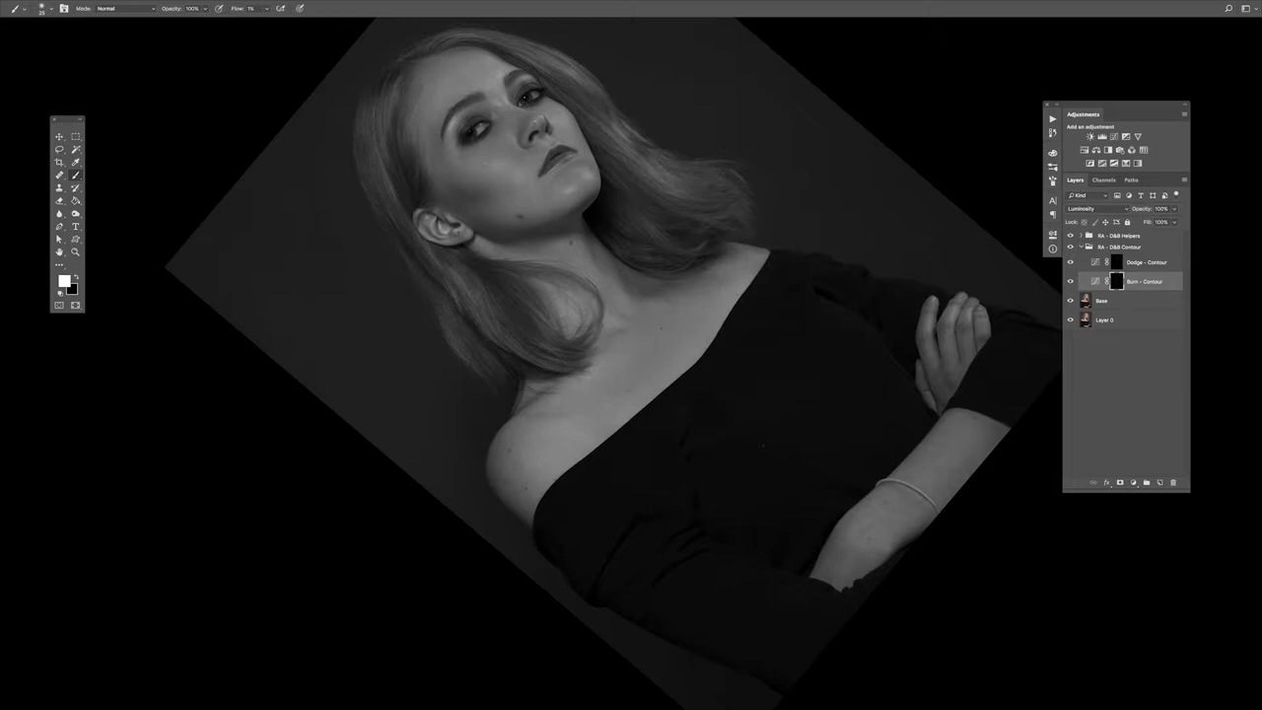
{"action": "key", "text": "alt+bracketright"}
{"action": "key", "text": "alt+bracketleft"}
{"action": "key", "text": "alt+bracketright"}
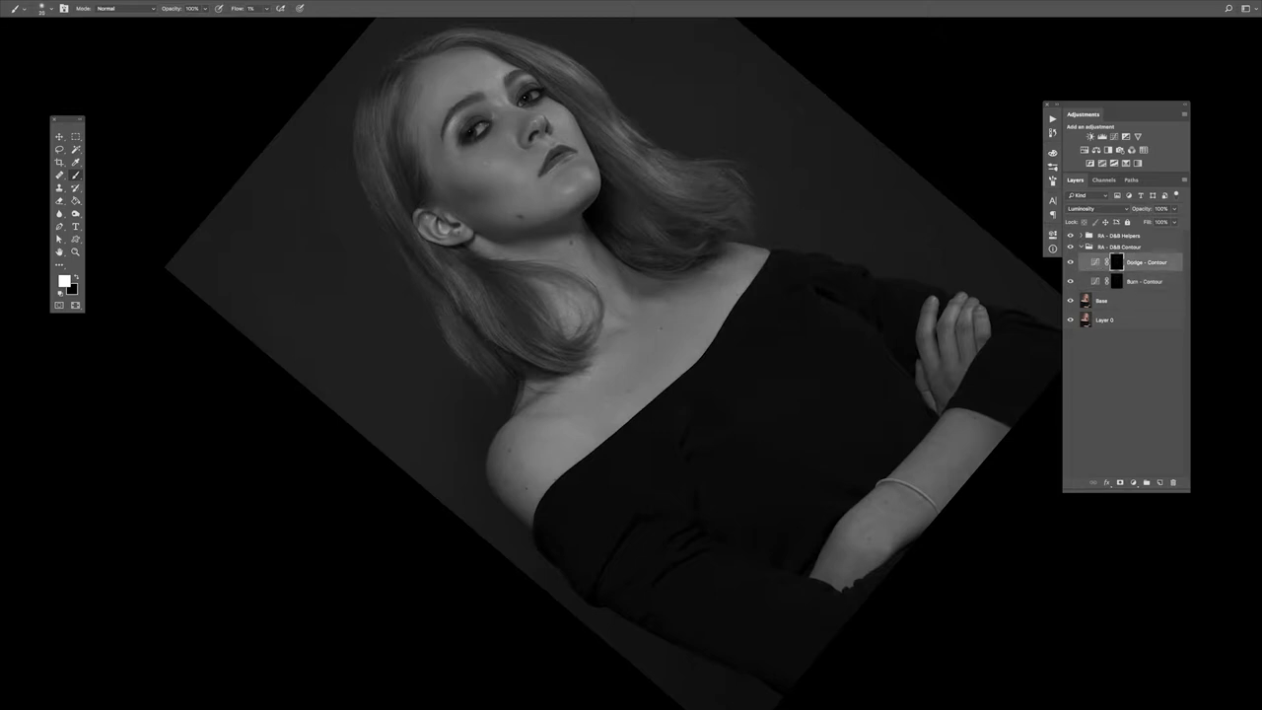
{"action": "key", "text": "alt+bracketleft"}
{"action": "key", "text": "alt+bracketright"}
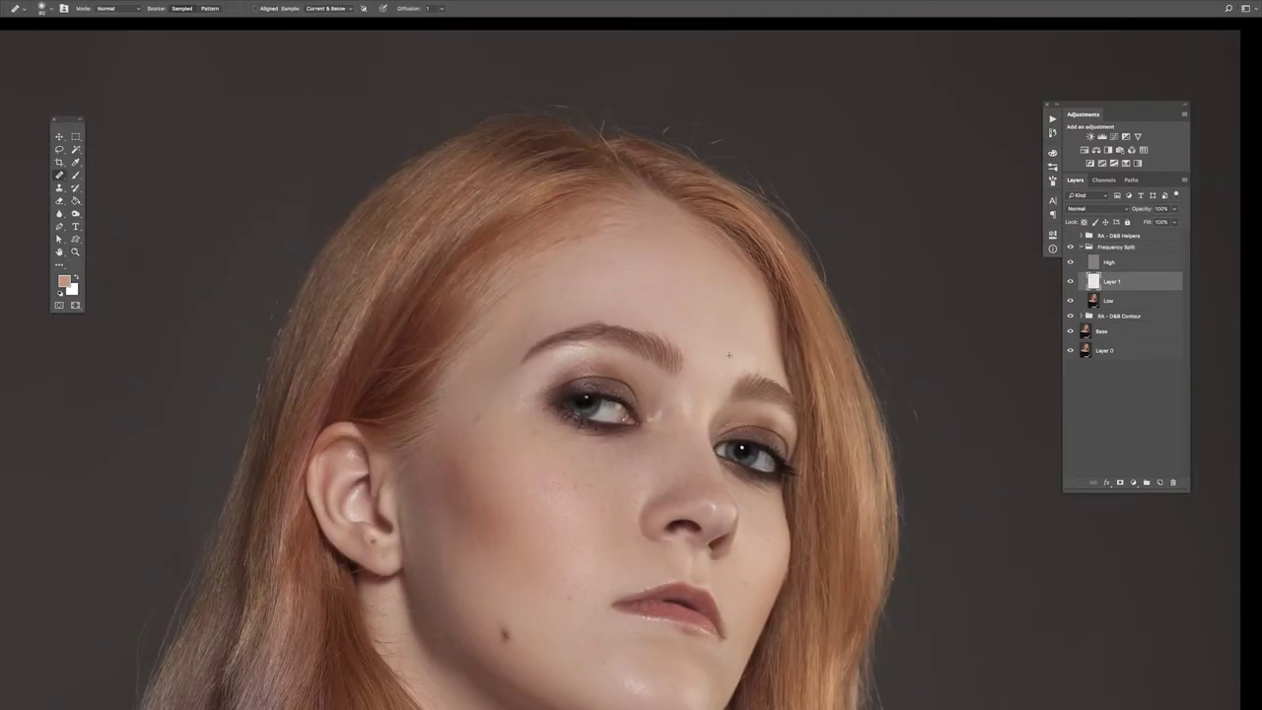
Even out skin tones on the face, neck and shoulders with the Healing Brush on Layer 1, sampling Current & Below
{"action": "scroll", "coordinate": [709, 345], "scroll_direction": "down", "scroll_amount": 3}
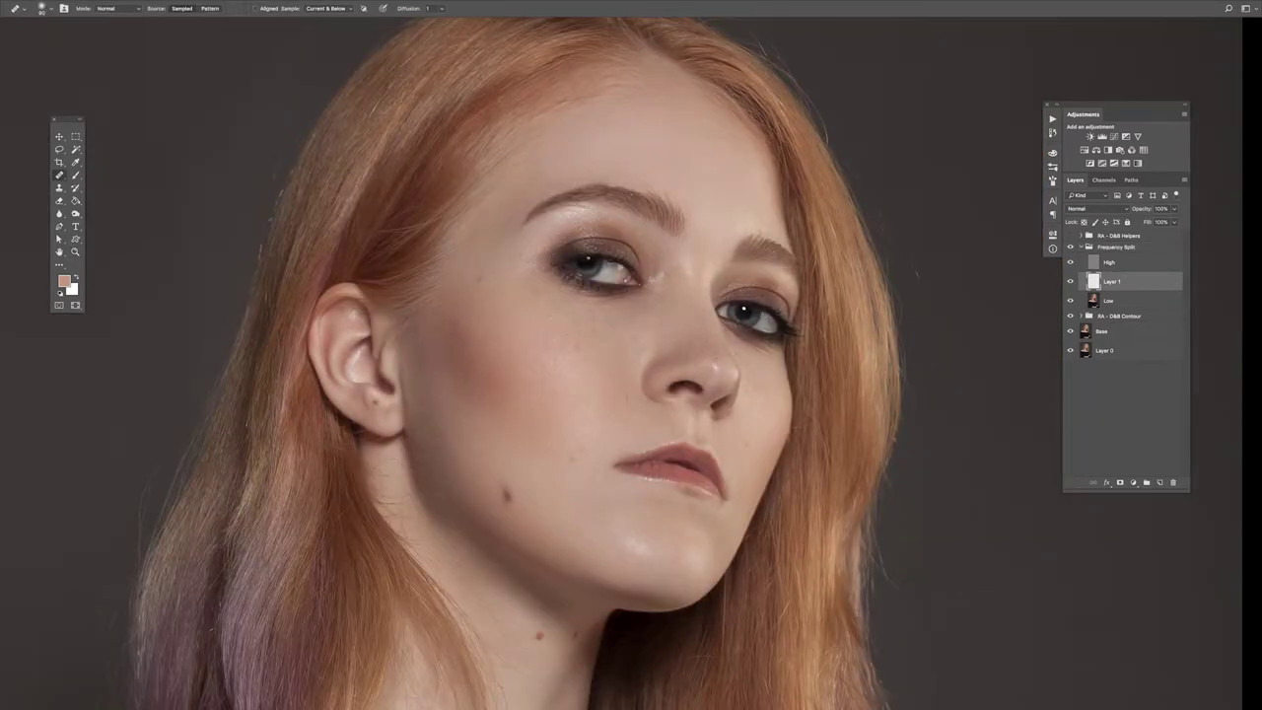
{"action": "scroll", "coordinate": [752, 417], "scroll_direction": "down", "scroll_amount": 6}
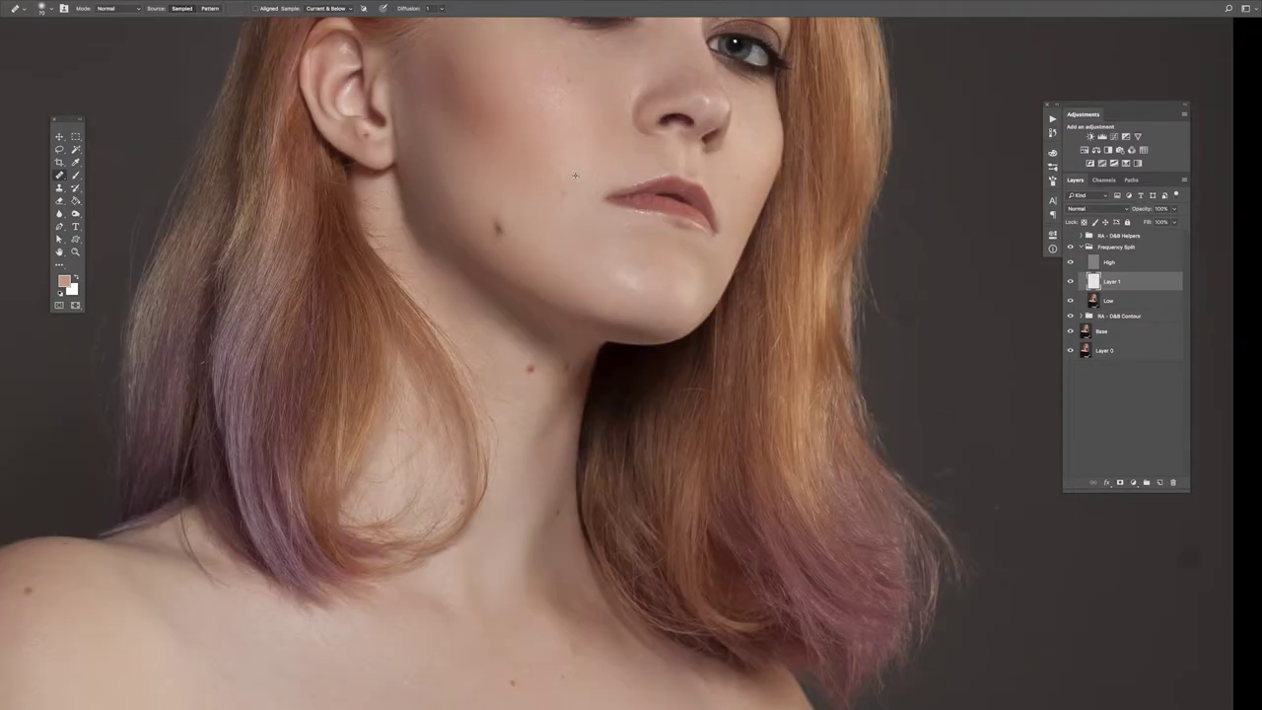
{"action": "scroll", "coordinate": [575, 176], "scroll_direction": "down", "scroll_amount": 5}
{"action": "scroll", "coordinate": [575, 175], "scroll_direction": "left", "scroll_amount": 2}
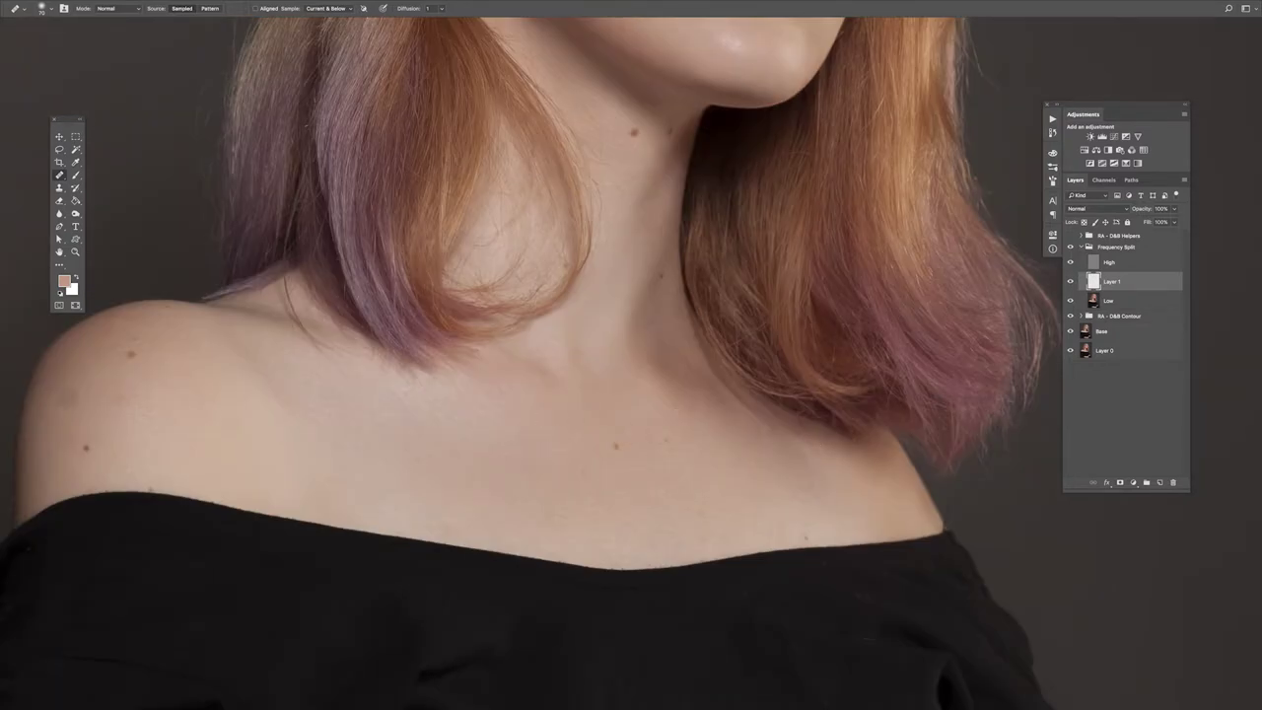
{"action": "scroll", "coordinate": [552, 414], "scroll_direction": "left", "scroll_amount": 3}
{"action": "scroll", "coordinate": [549, 417], "scroll_direction": "right", "scroll_amount": 3}
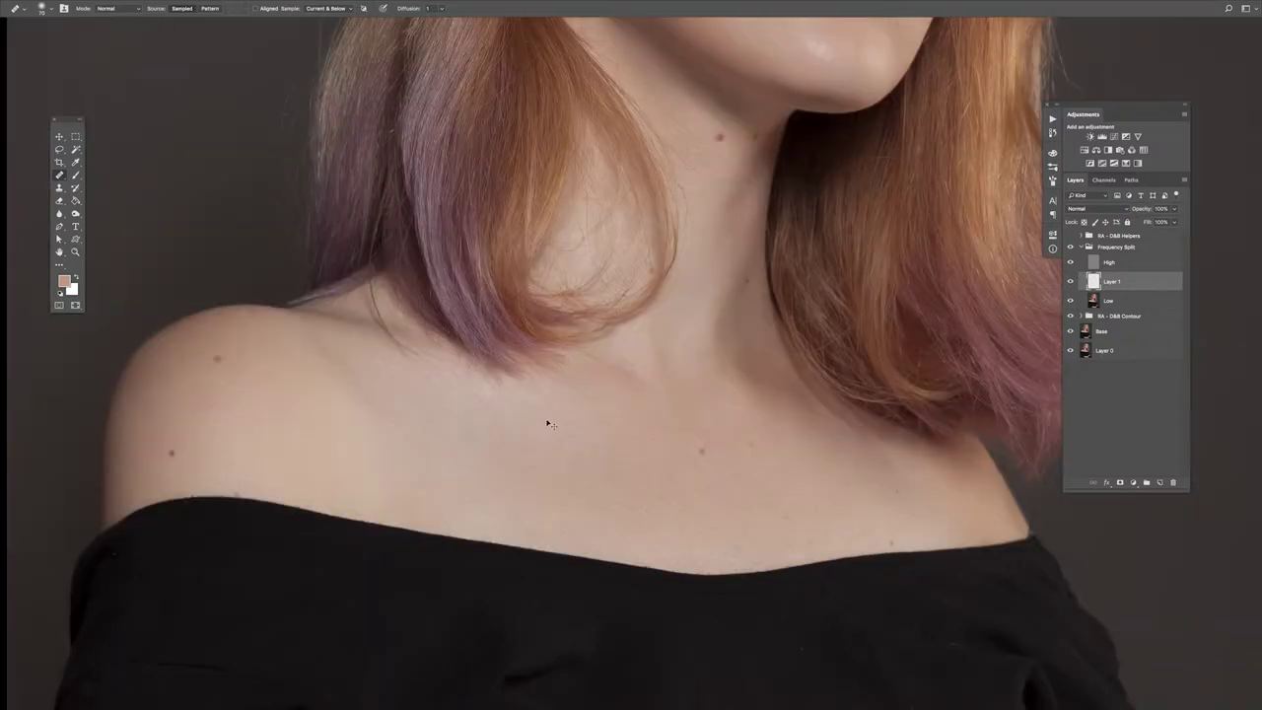
{"action": "scroll", "coordinate": [549, 417], "scroll_direction": "up", "scroll_amount": 6}
{"action": "scroll", "coordinate": [552, 491], "scroll_direction": "down", "scroll_amount": 6}
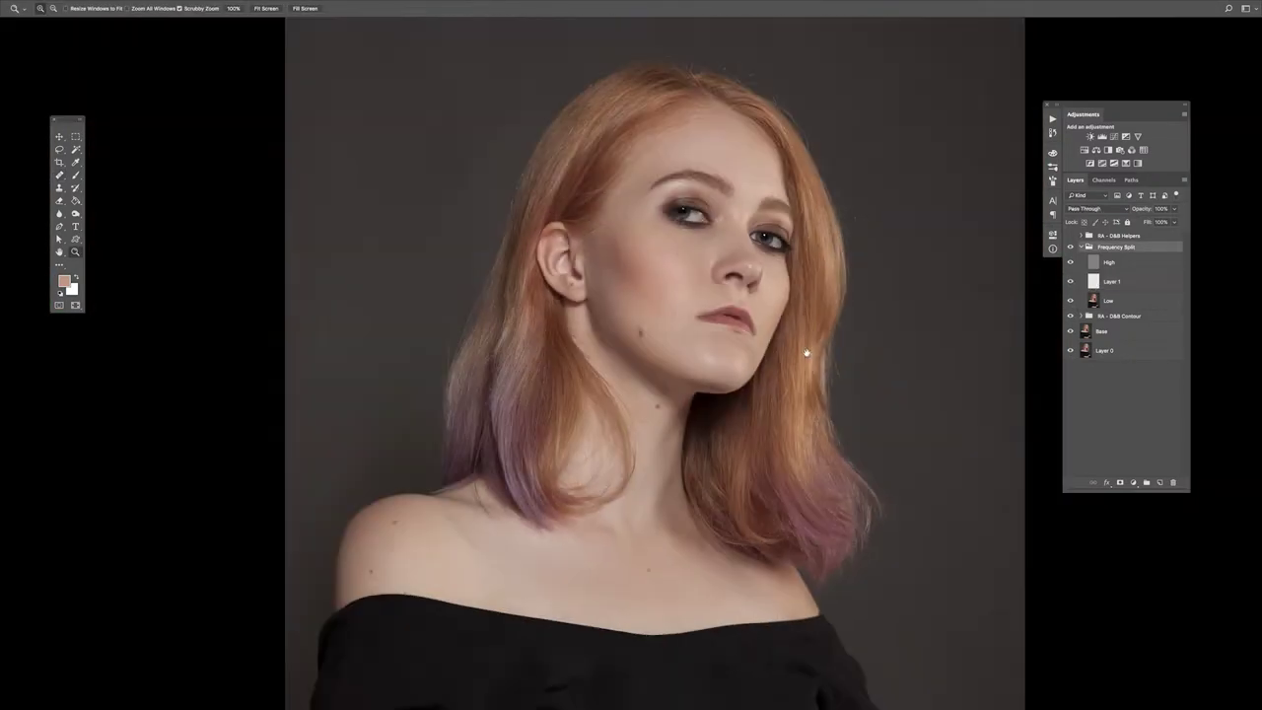
Add an empty layer above Layer 1, and retouch the facial skin texture on the High layer with the Clone Stamp
{"action": "key", "text": "ctrl+shift+alt+n"}
{"action": "scroll", "coordinate": [704, 329], "scroll_direction": "up", "scroll_amount": 3}
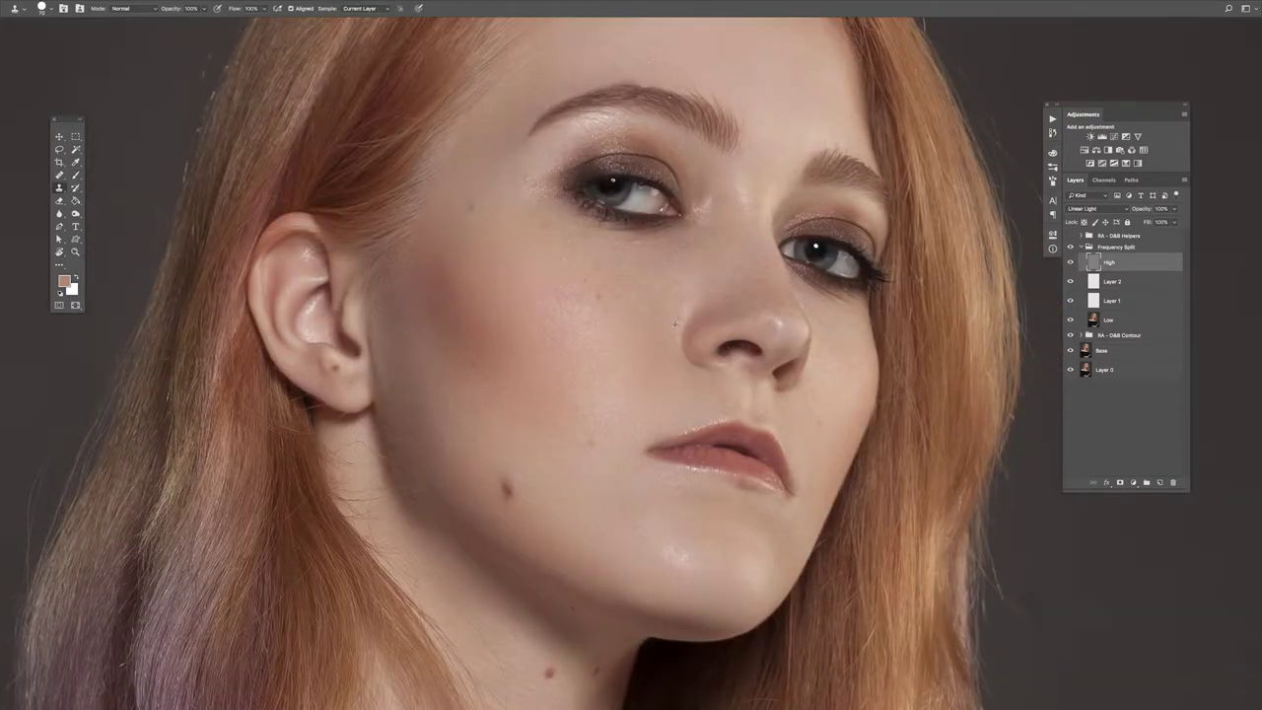
{"action": "key", "text": "h"}
{"action": "left_click_drag", "start_coordinate": [703, 259], "coordinate": [661, 205]}
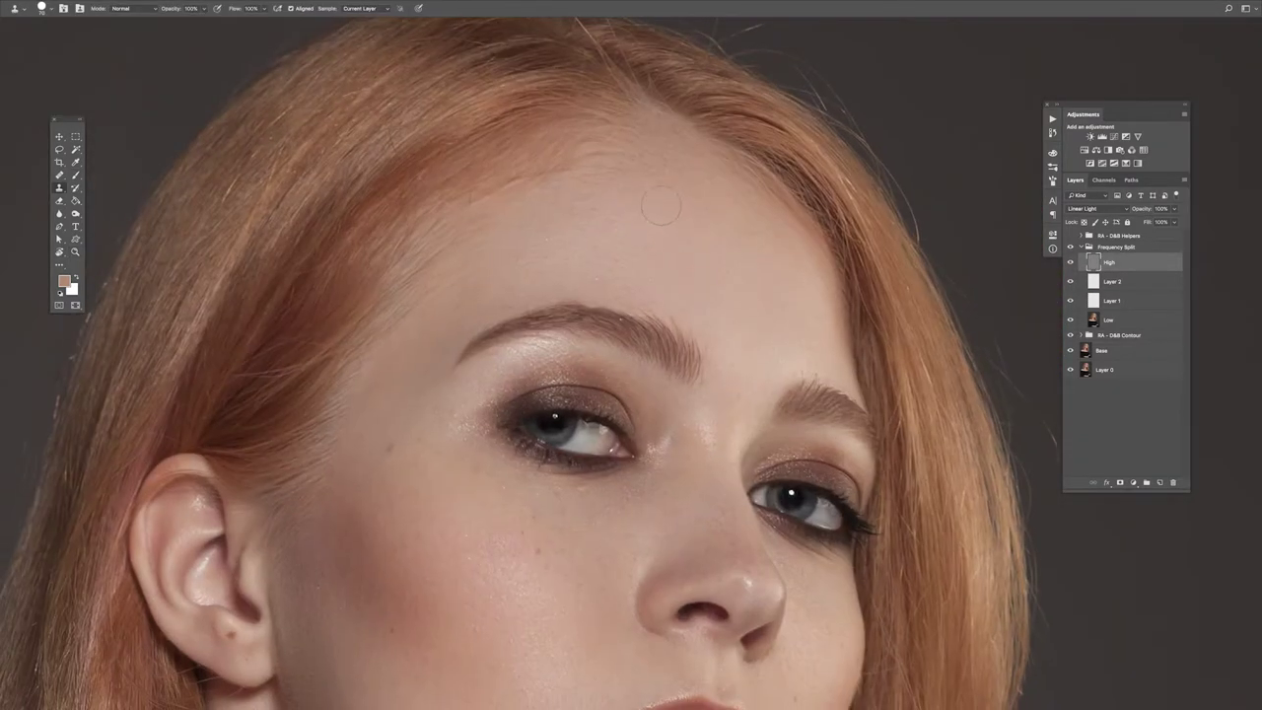
{"action": "key", "text": "h"}
{"action": "left_click_drag", "start_coordinate": [642, 296], "coordinate": [651, 366]}
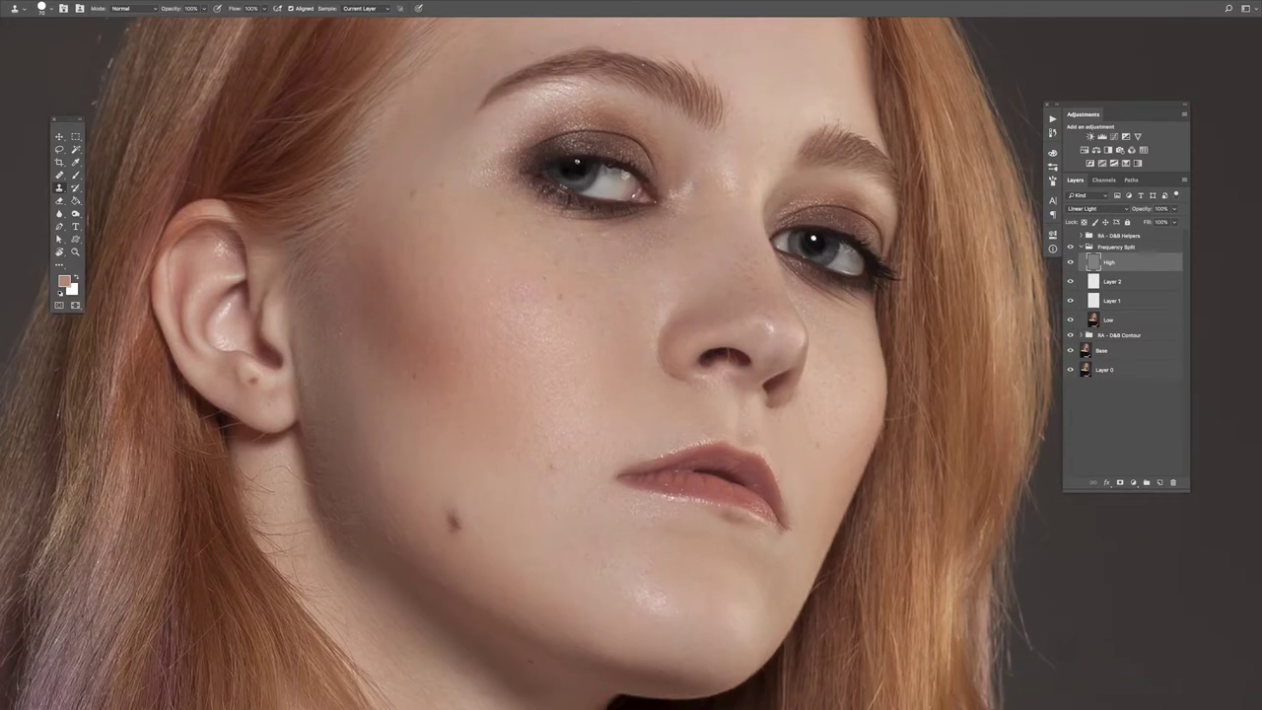
{"action": "scroll", "coordinate": [583, 279], "scroll_direction": "down", "scroll_amount": 12}
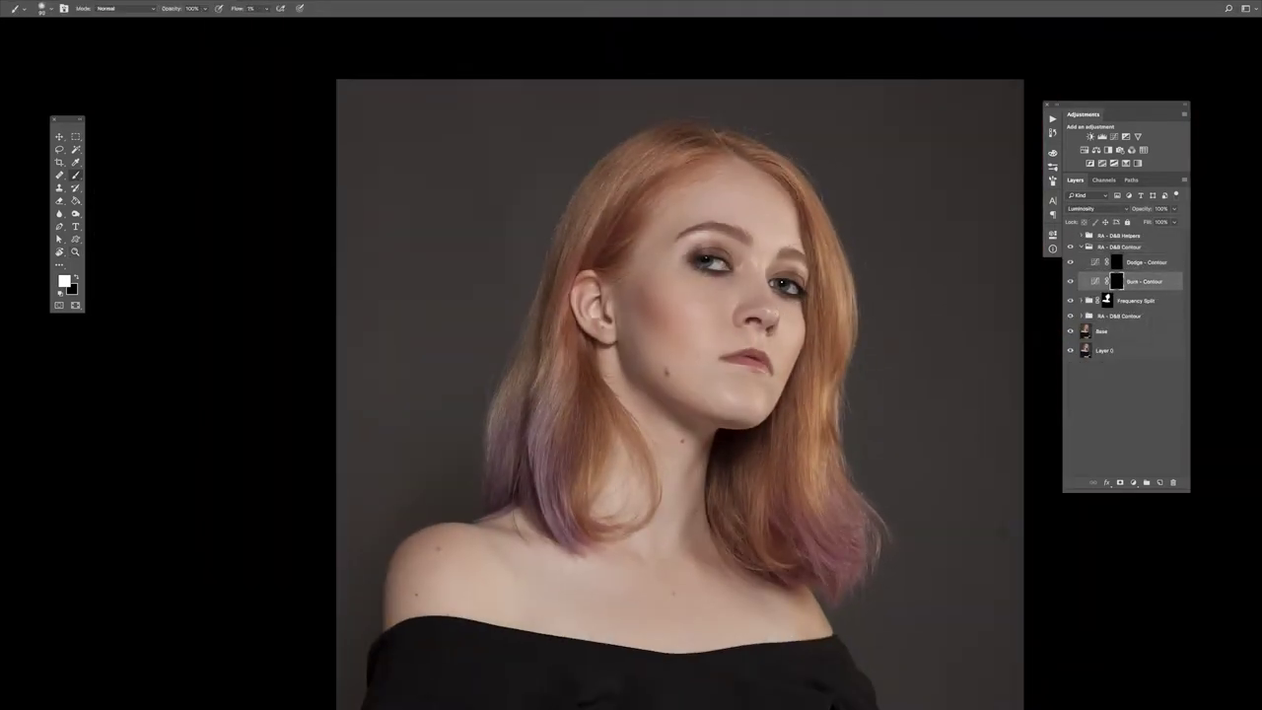
Refine the portrait's light and shadow in colour by brushing alternately on the Dodge and Burn masks above the Frequency Split group
{"action": "key", "text": "alt+bracketleft"}
{"action": "key", "text": "alt+bracketright"}
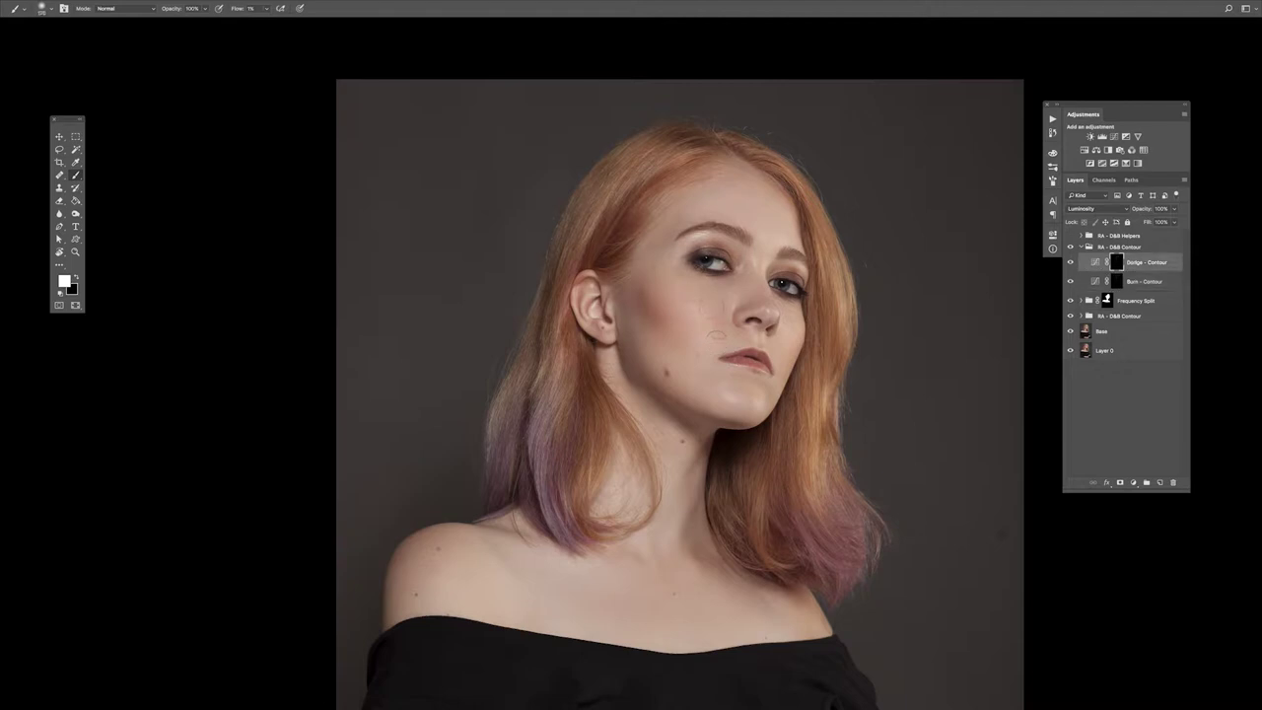
{"action": "key", "text": "alt+bracketleft"}
{"action": "key", "text": "alt+bracketright"}
{"action": "key", "text": "alt+bracketleft"}
{"action": "key", "text": "alt+bracketright"}
{"action": "mouse_move", "coordinate": [681, 394]}
{"action": "left_mouse_down"}
{"action": "mouse_move", "coordinate": [750, 463]}
{"action": "mouse_move", "coordinate": [680, 395]}
{"action": "left_mouse_up"}
{"action": "key", "text": "alt+bracketleft"}
{"action": "key", "text": "alt+bracketright"}
{"action": "key", "text": "ctrl+minus"}
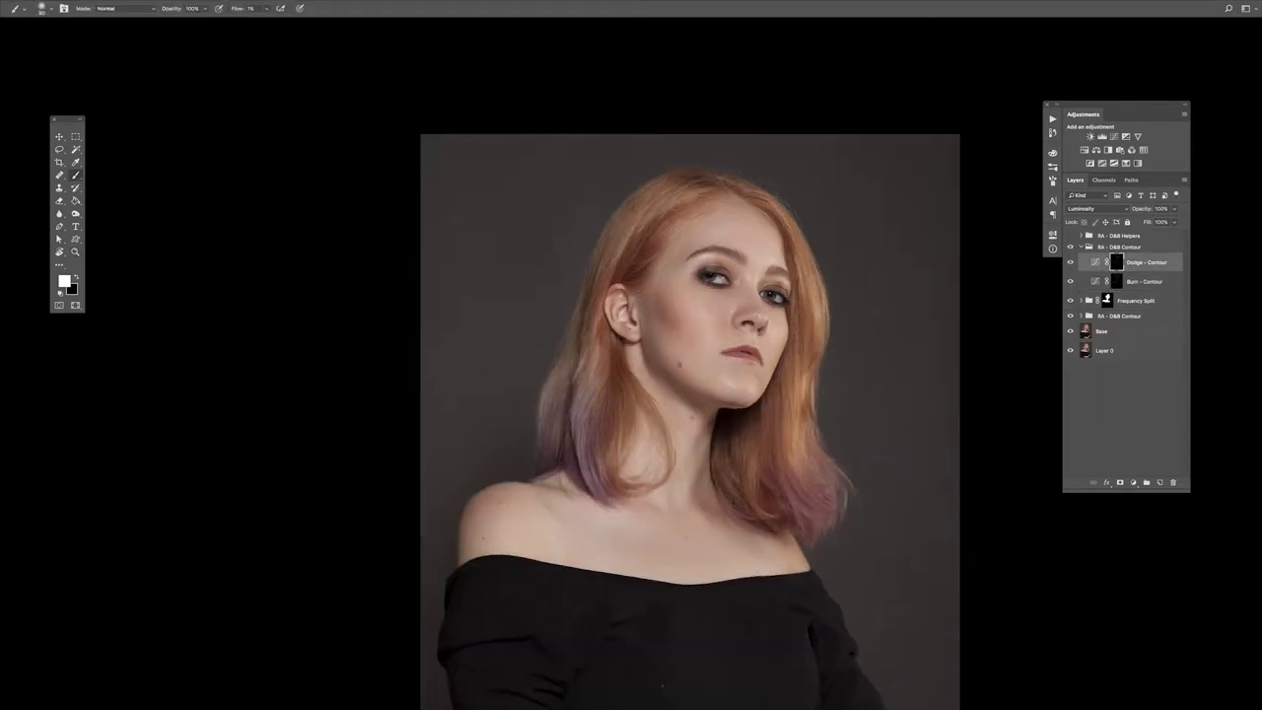
{"action": "key", "text": "alt+bracketleft"}
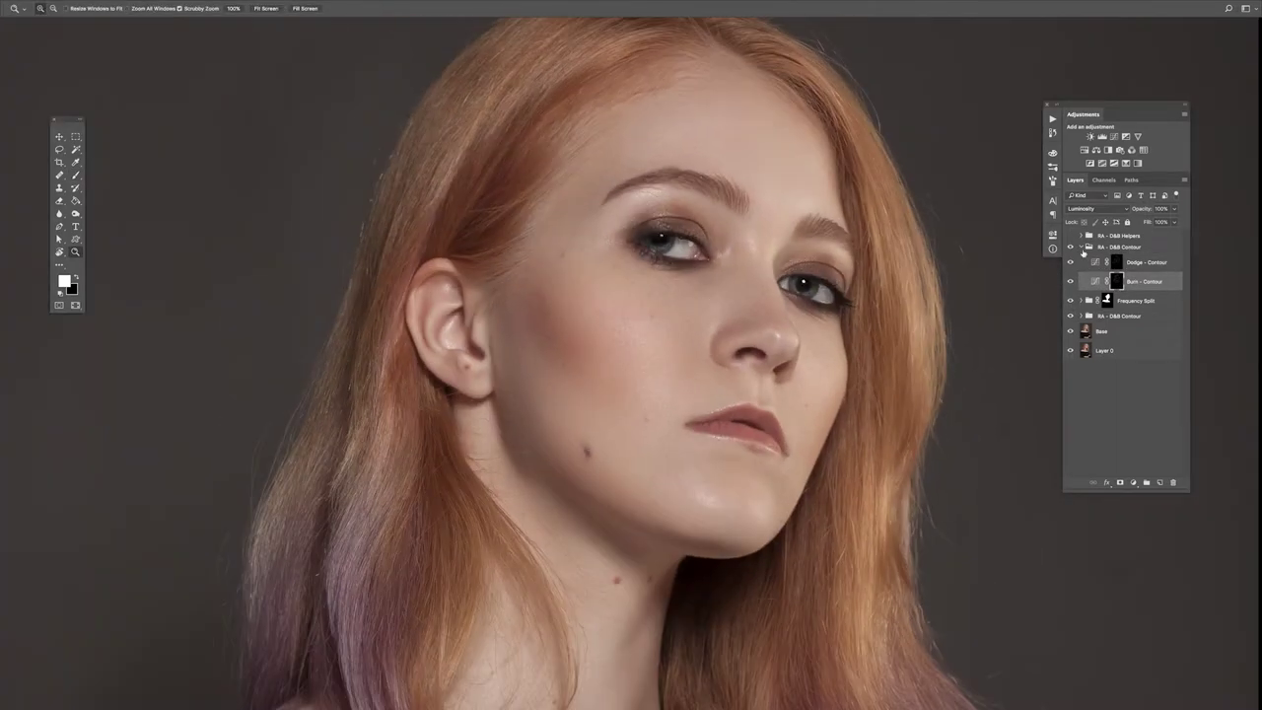
Create a layer group named colour shifts above the upper D&B Contour group
{"action": "key", "text": "f"}
{"action": "key", "text": "q"}
{"action": "key", "text": "q"}
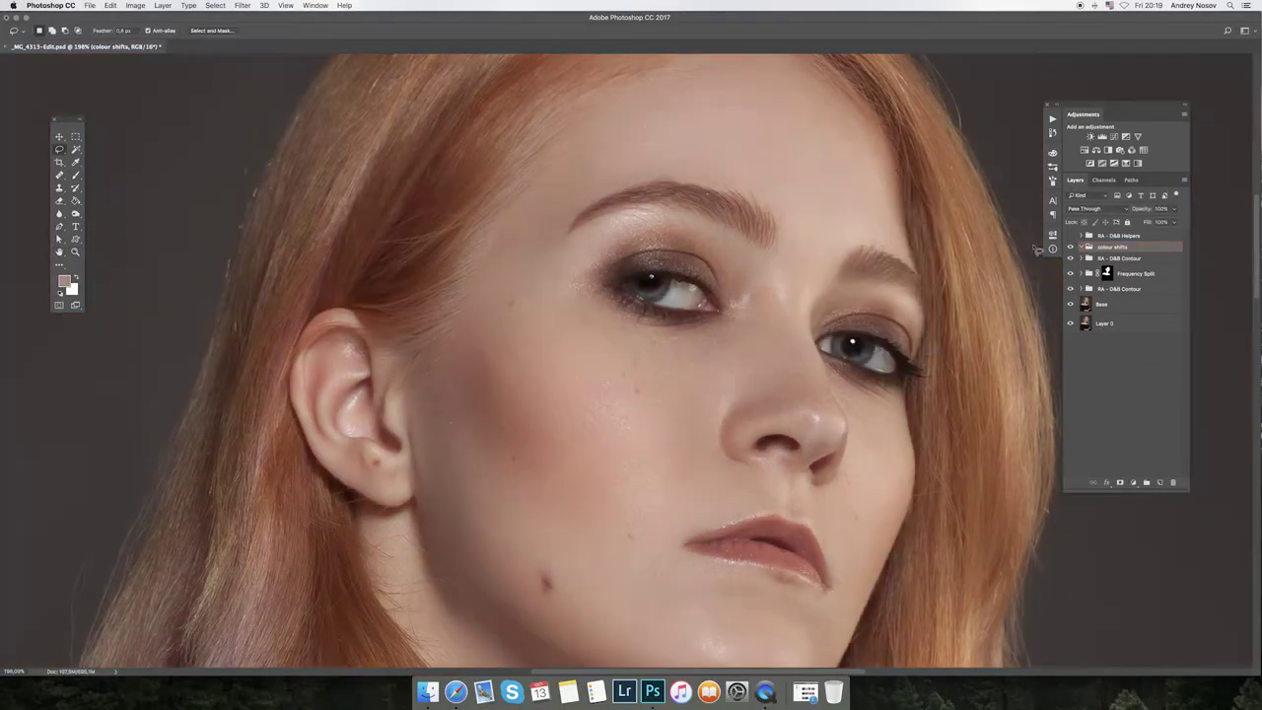
Lasso the skin patch between hairline and eyebrow, correct its Reds with a masked Hue/Saturation adjustment, and refine the mask edges
{"action": "key", "text": "l"}
{"action": "scroll", "coordinate": [958, 273], "scroll_direction": "down", "scroll_amount": 5}
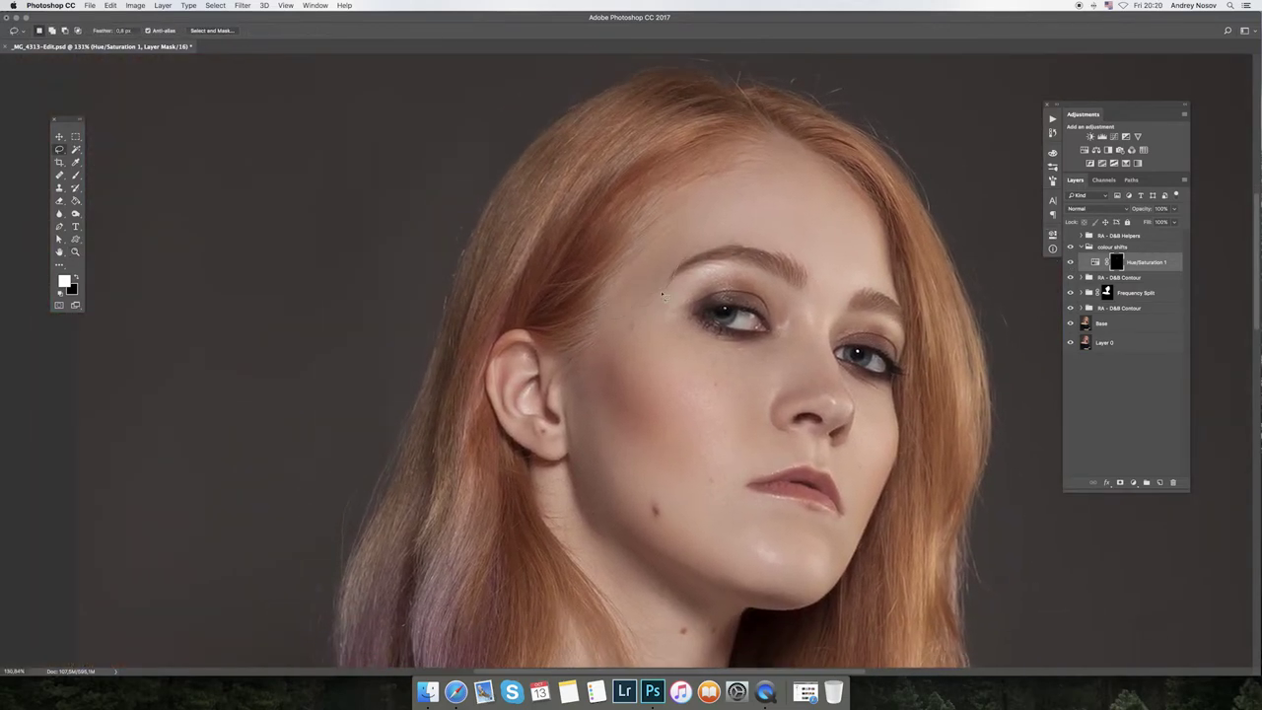
{"action": "key", "text": "q"}
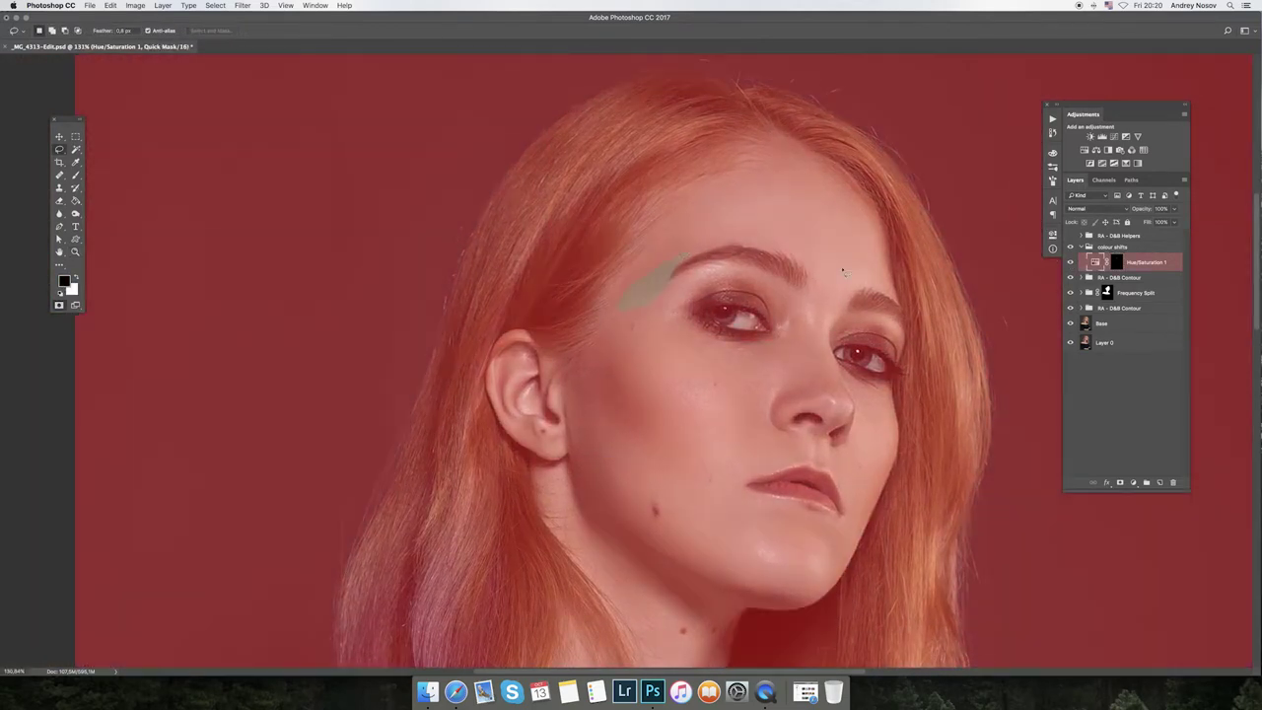
{"action": "key", "text": "q"}
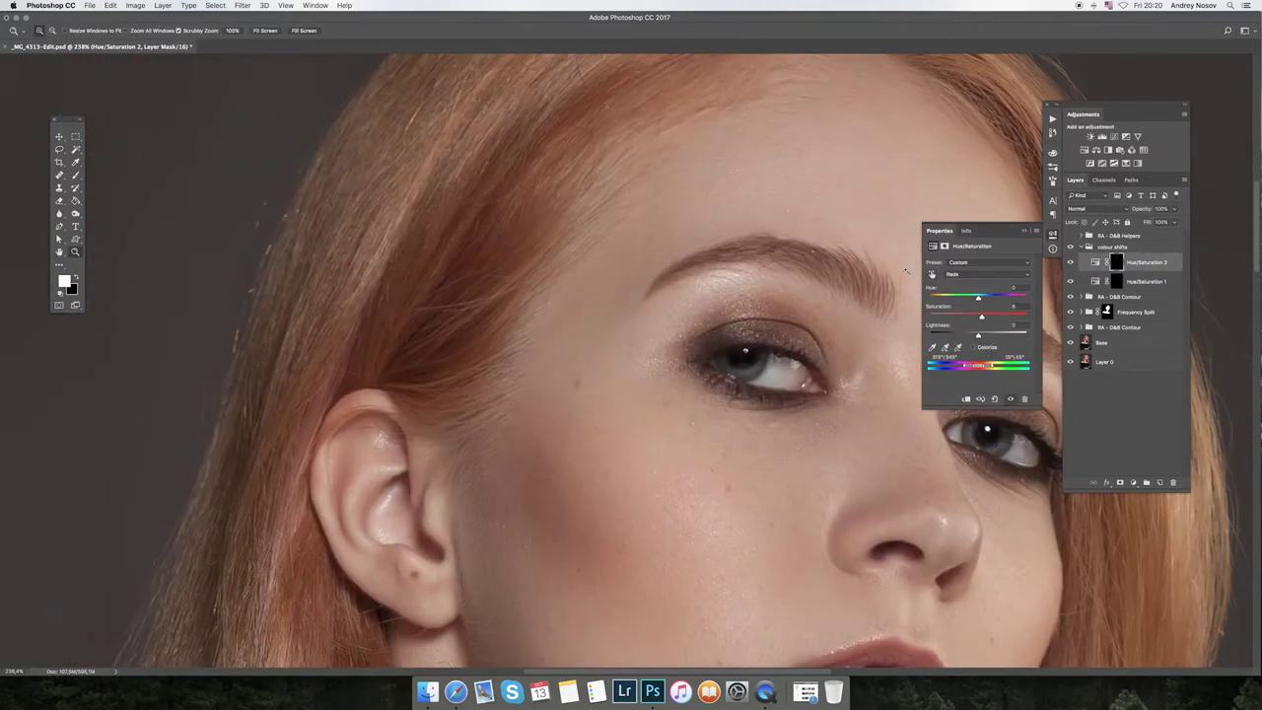
{"action": "left_click", "coordinate": [1115, 261], "text": "alt"}
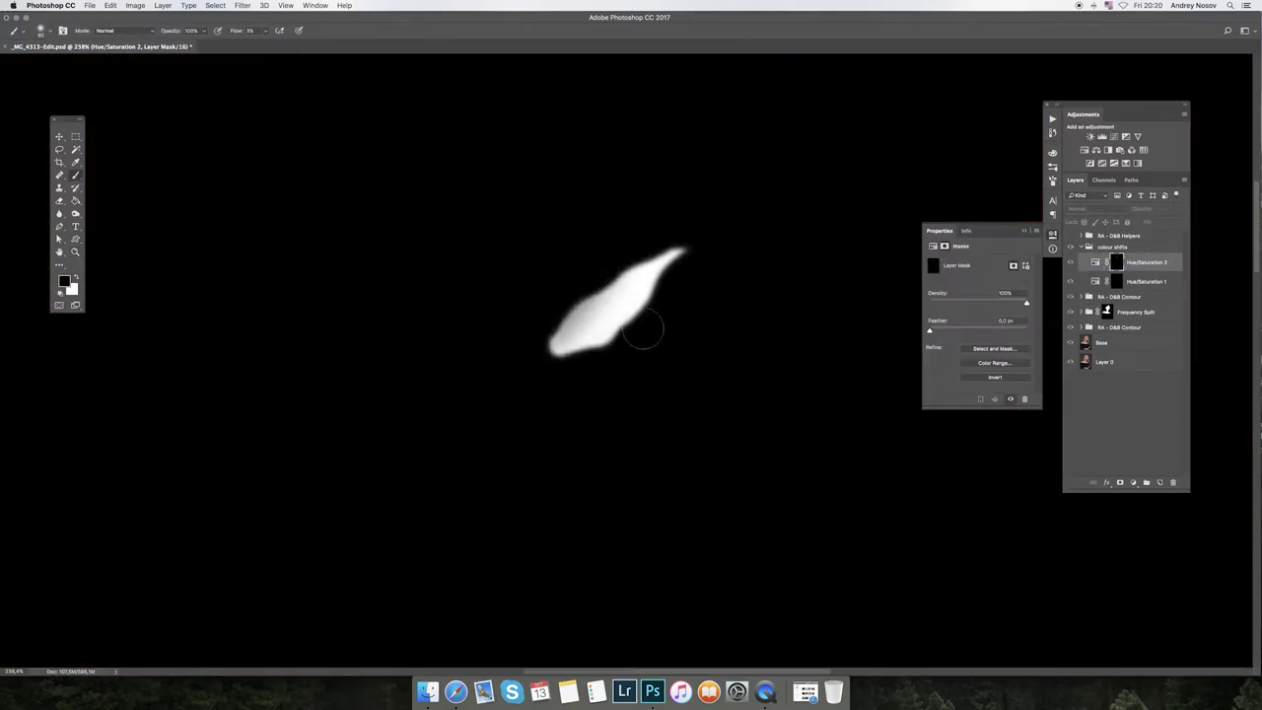
{"action": "left_click", "coordinate": [1116, 261], "text": "alt"}
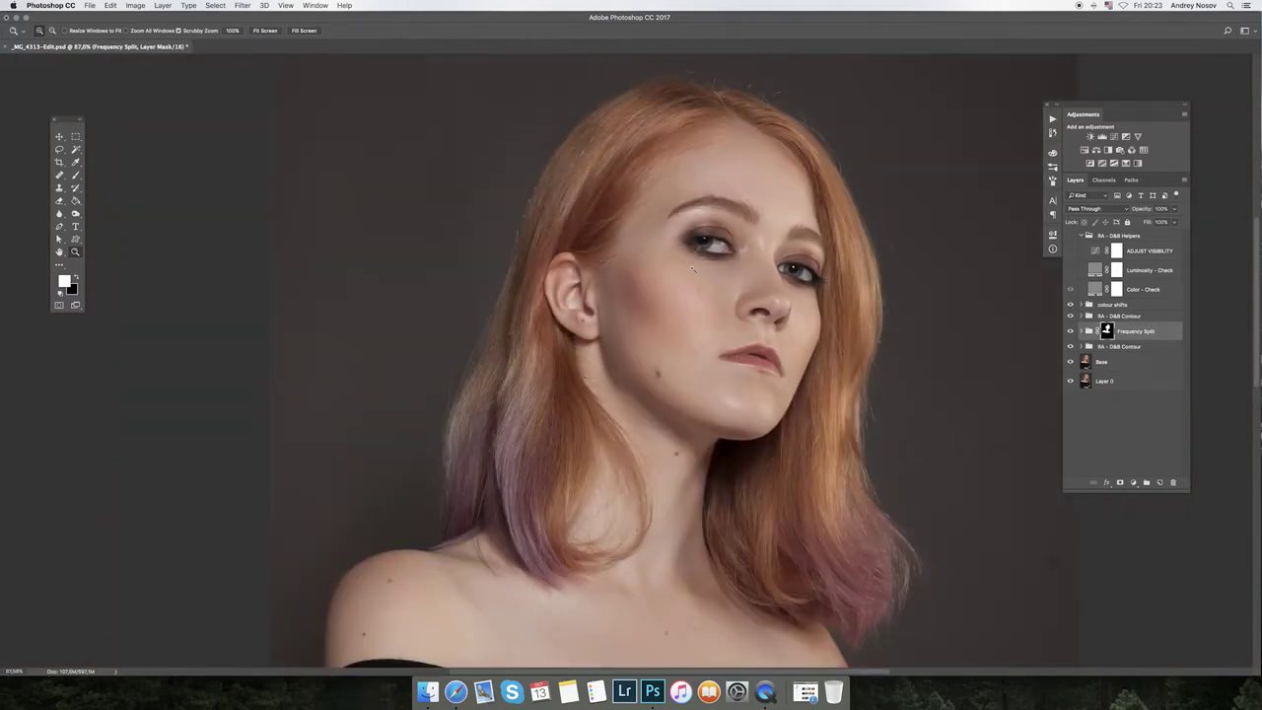
Add a layer named hair below the colour shifts group and clean stray hairs around the hair's outline with the Spot Healing Brush
{"action": "left_click_drag", "start_coordinate": [893, 219], "coordinate": [760, 281]}
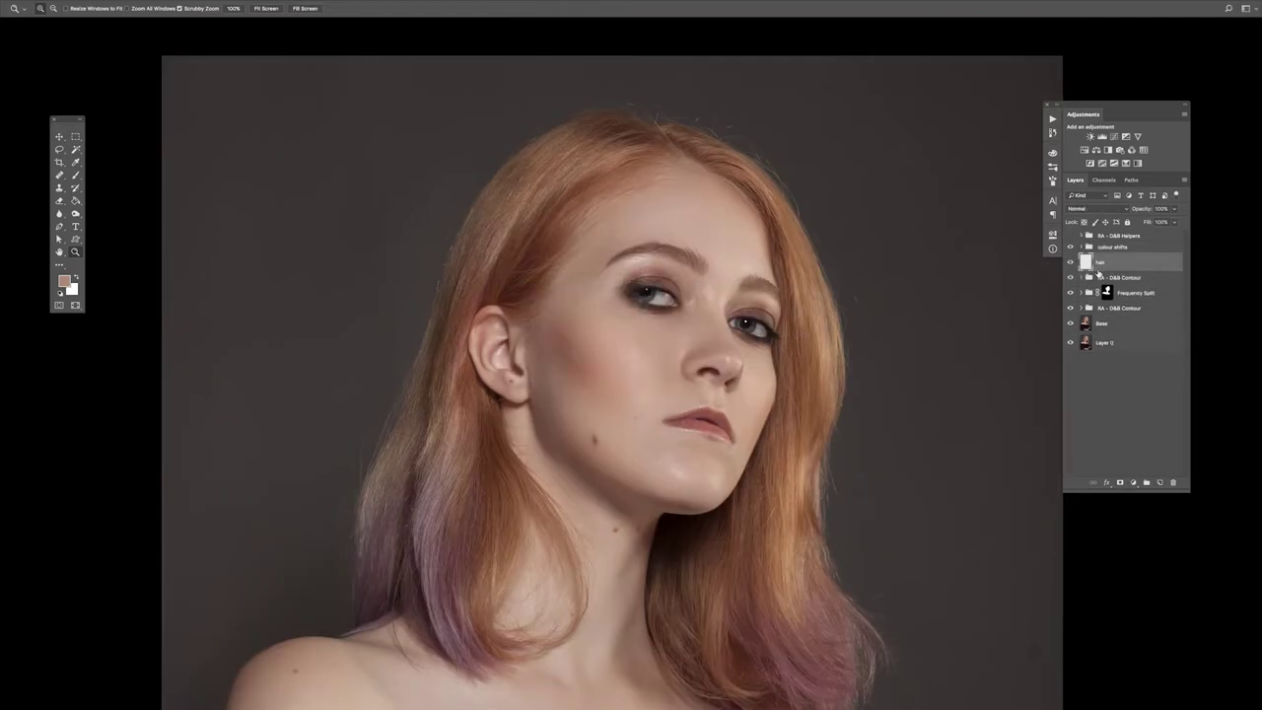
{"action": "right_click", "coordinate": [723, 319]}
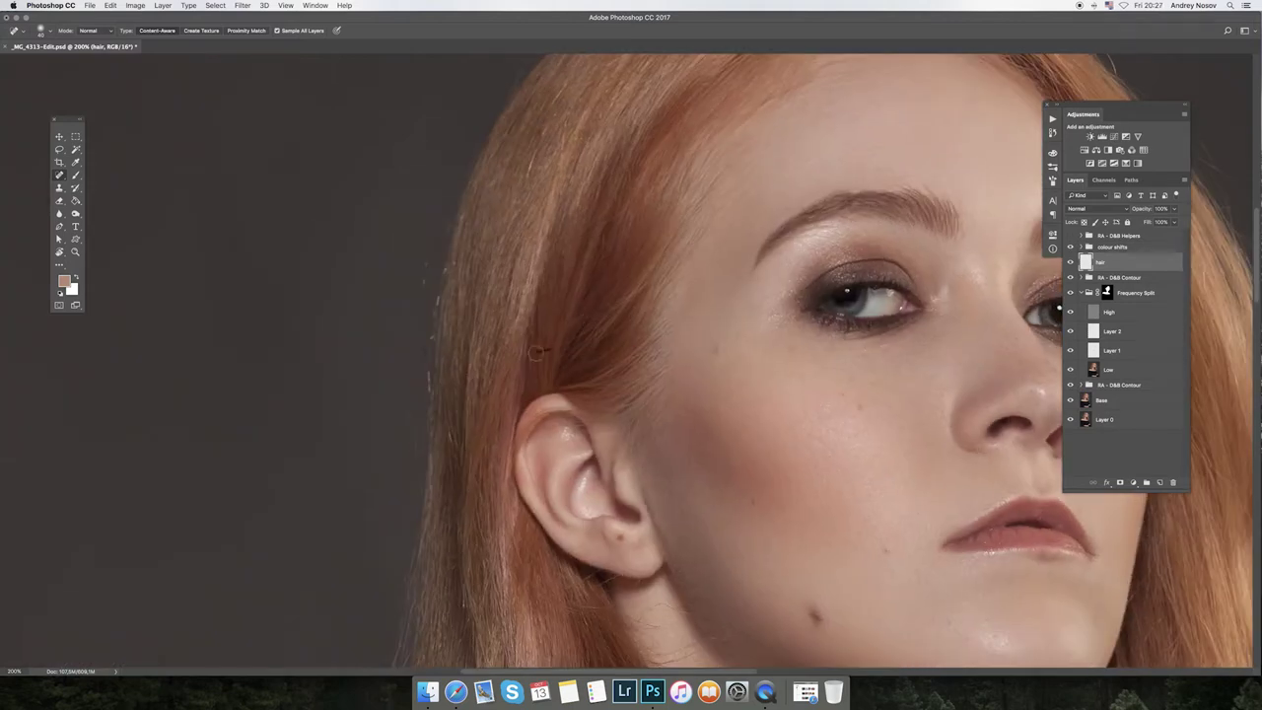
{"action": "scroll", "coordinate": [536, 352], "scroll_direction": "down", "scroll_amount": 10}
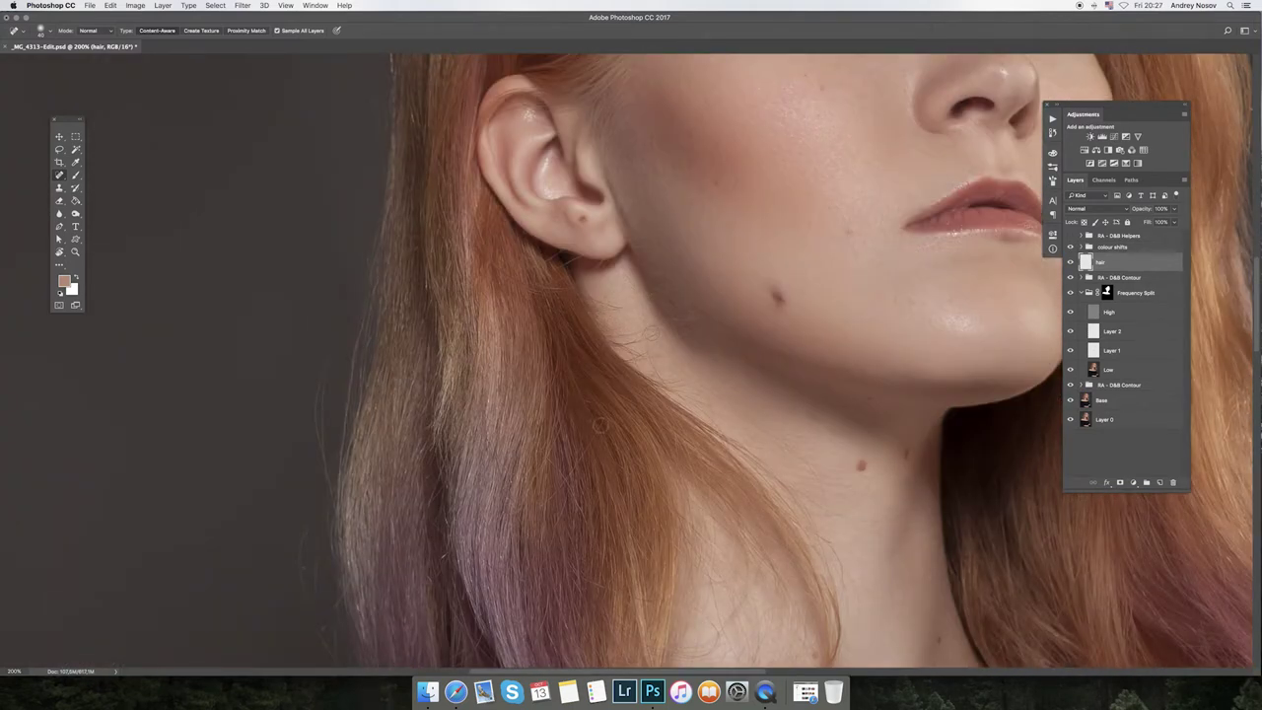
{"action": "scroll", "coordinate": [599, 425], "scroll_direction": "down", "scroll_amount": 5}
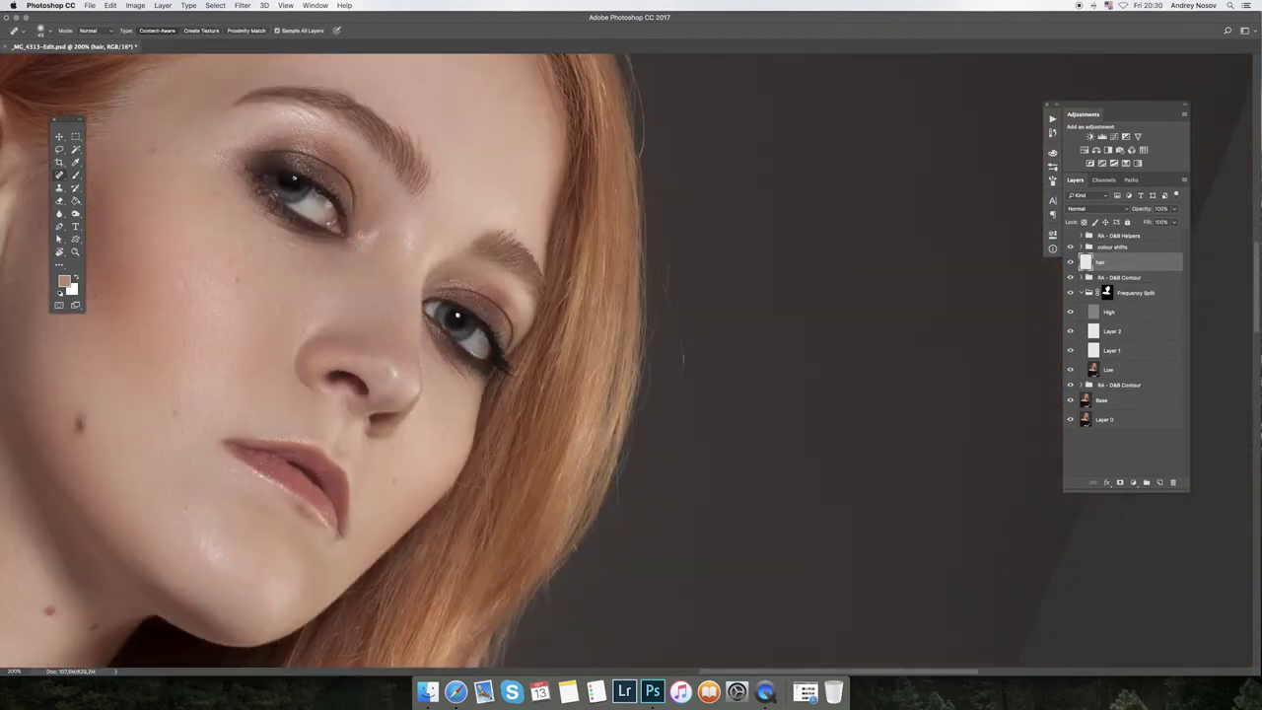
{"action": "key", "text": "ctrl+z"}
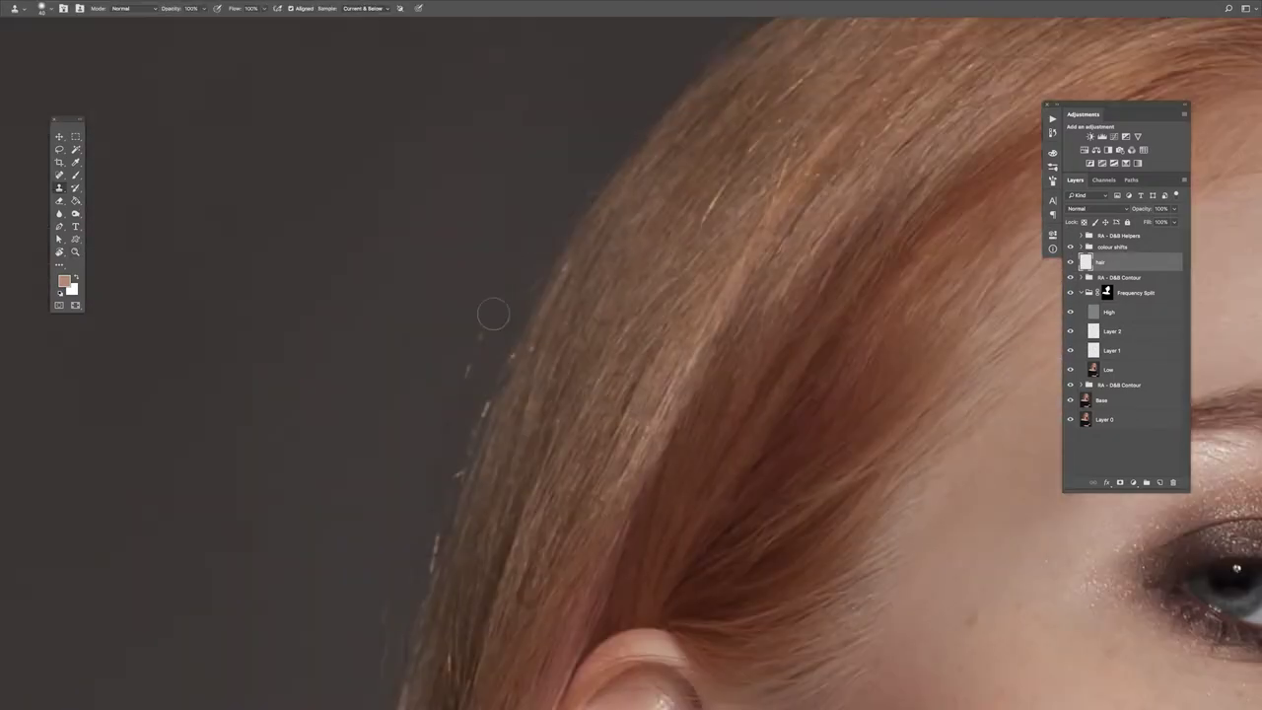
Clone Stamp away the loose strands between the dark background and the purple hair ends above the near shoulder
{"action": "scroll", "coordinate": [516, 332], "scroll_direction": "down", "scroll_amount": 5}
{"action": "scroll", "coordinate": [510, 286], "scroll_direction": "down", "scroll_amount": 8}
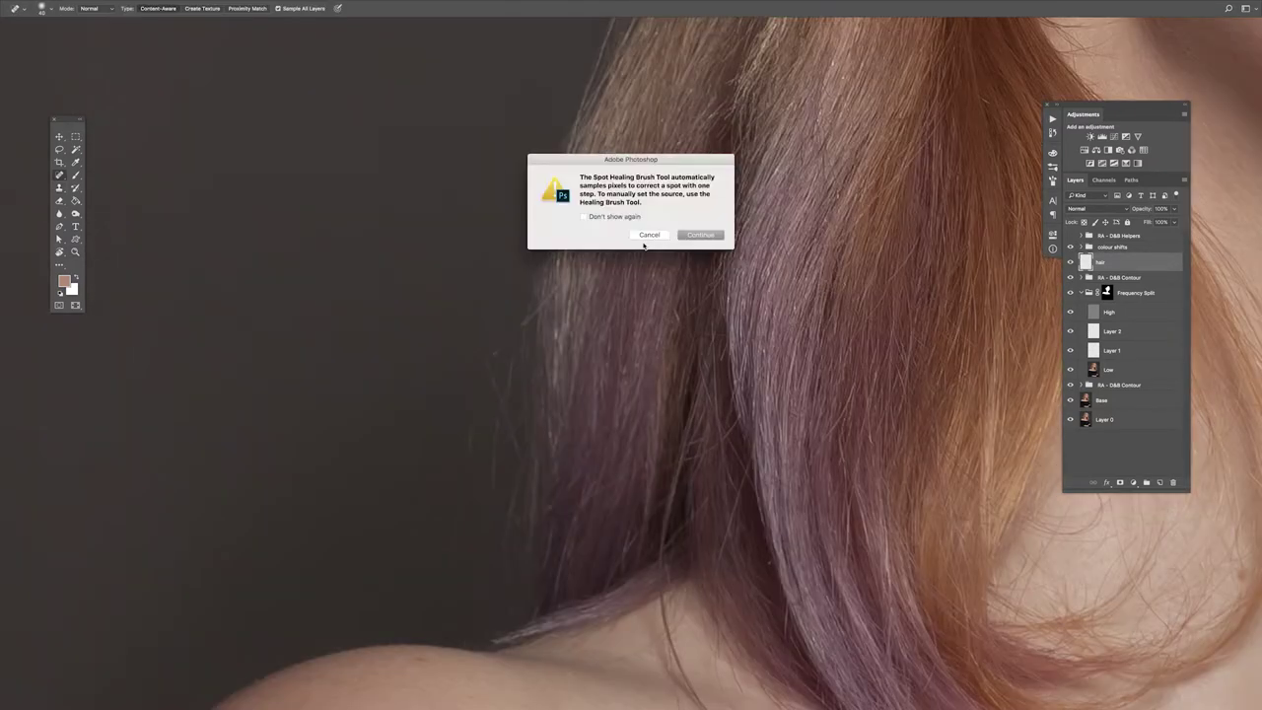
{"action": "key", "text": "Return"}
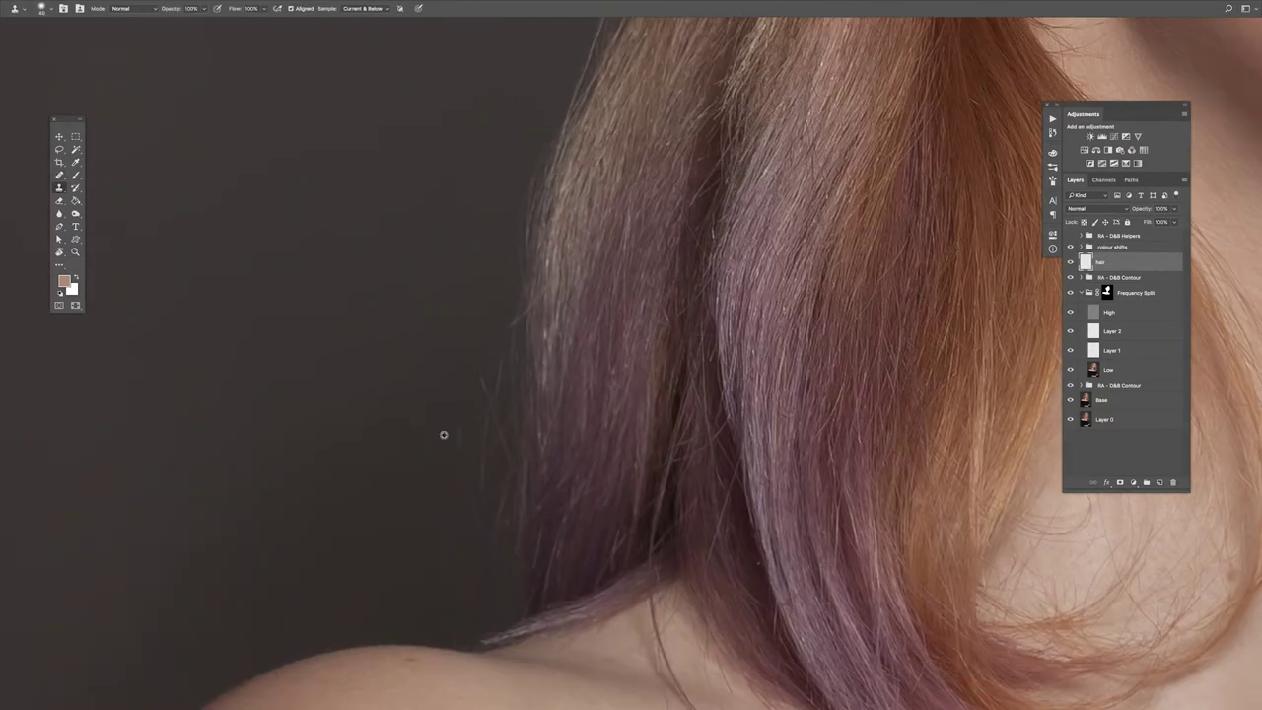
{"action": "left_click", "coordinate": [516, 318]}
{"action": "key", "text": "Return"}
{"action": "key", "text": "s"}
{"action": "mouse_move", "coordinate": [501, 459]}
{"action": "left_mouse_down"}
{"action": "mouse_move", "coordinate": [496, 425]}
{"action": "mouse_move", "coordinate": [530, 450]}
{"action": "mouse_move", "coordinate": [739, 261]}
{"action": "mouse_move", "coordinate": [631, 311]}
{"action": "left_mouse_up"}
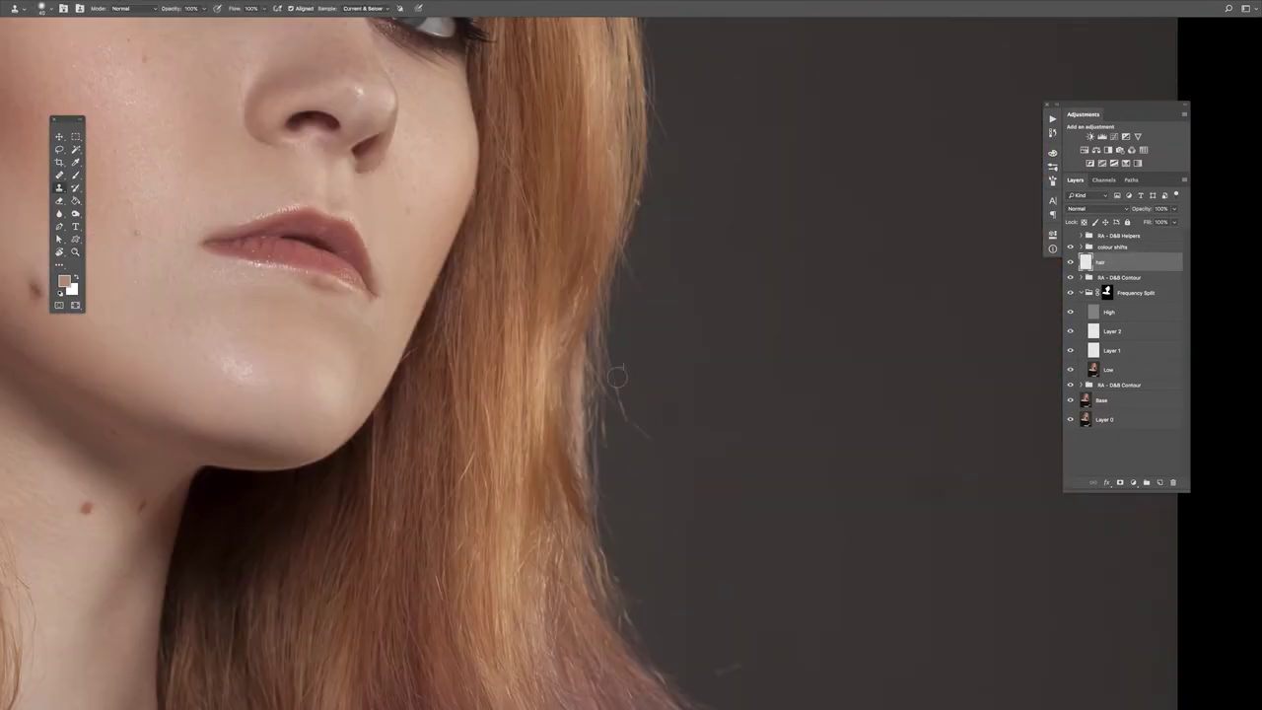
Remove flyaway hairs beside the far-side hair and around its pink ends with the Healing Brush and Clone Stamp
{"action": "key", "text": "j"}
{"action": "scroll", "coordinate": [717, 603], "scroll_direction": "down", "scroll_amount": 10}
{"action": "scroll", "coordinate": [717, 603], "scroll_direction": "right", "scroll_amount": 5}
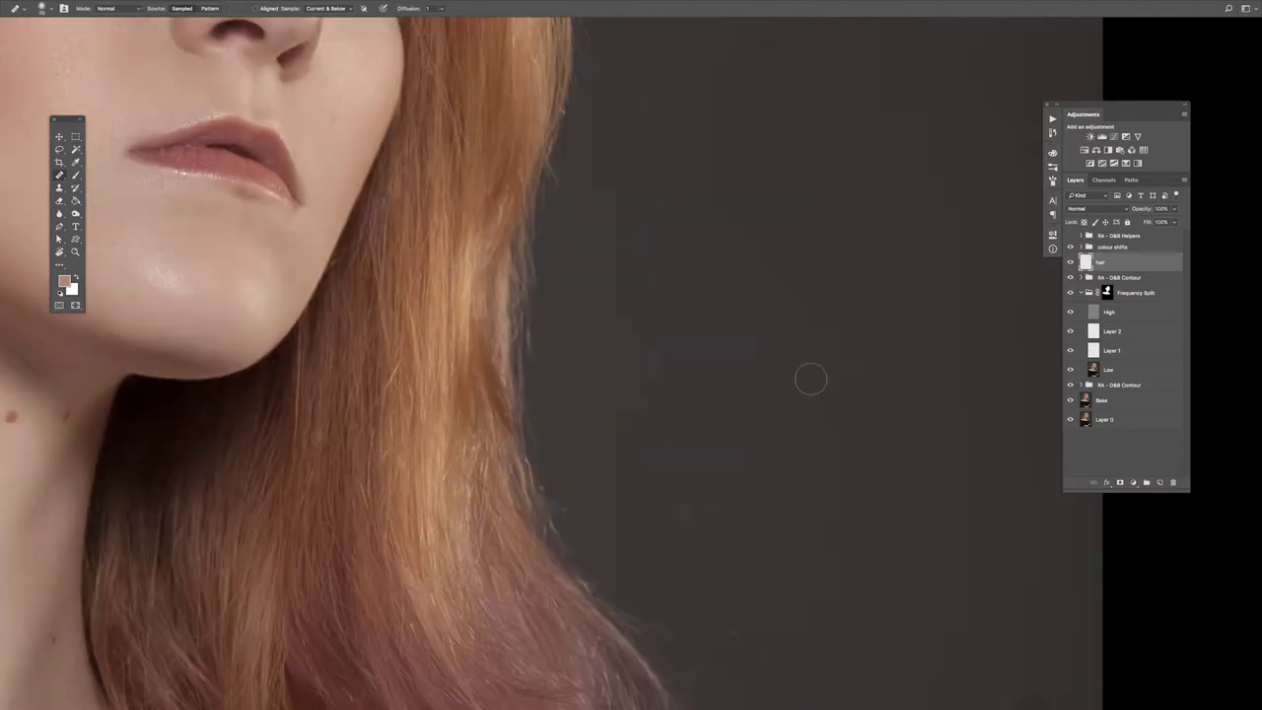
{"action": "scroll", "coordinate": [605, 417], "scroll_direction": "left", "scroll_amount": 5}
{"action": "key", "text": "s"}
{"action": "key", "text": "j"}
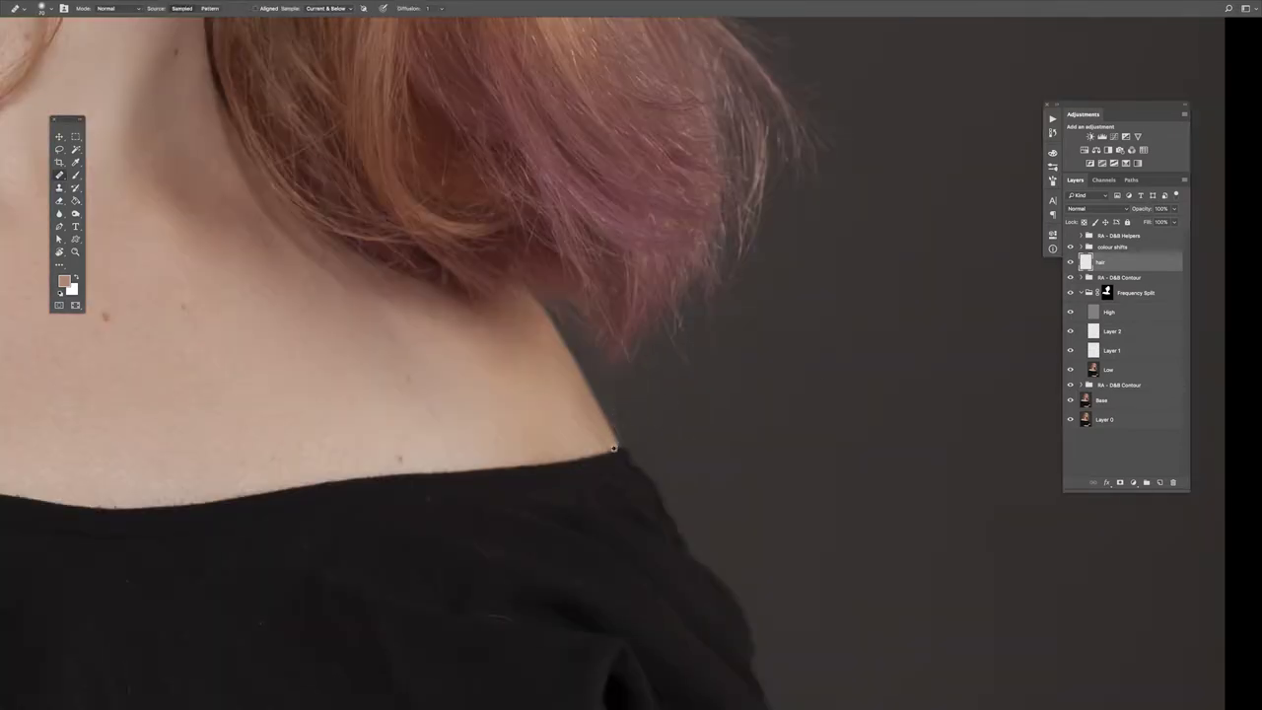
{"action": "scroll", "coordinate": [735, 426], "scroll_direction": "down", "scroll_amount": 10}
{"action": "scroll", "coordinate": [736, 426], "scroll_direction": "up", "scroll_amount": 5}
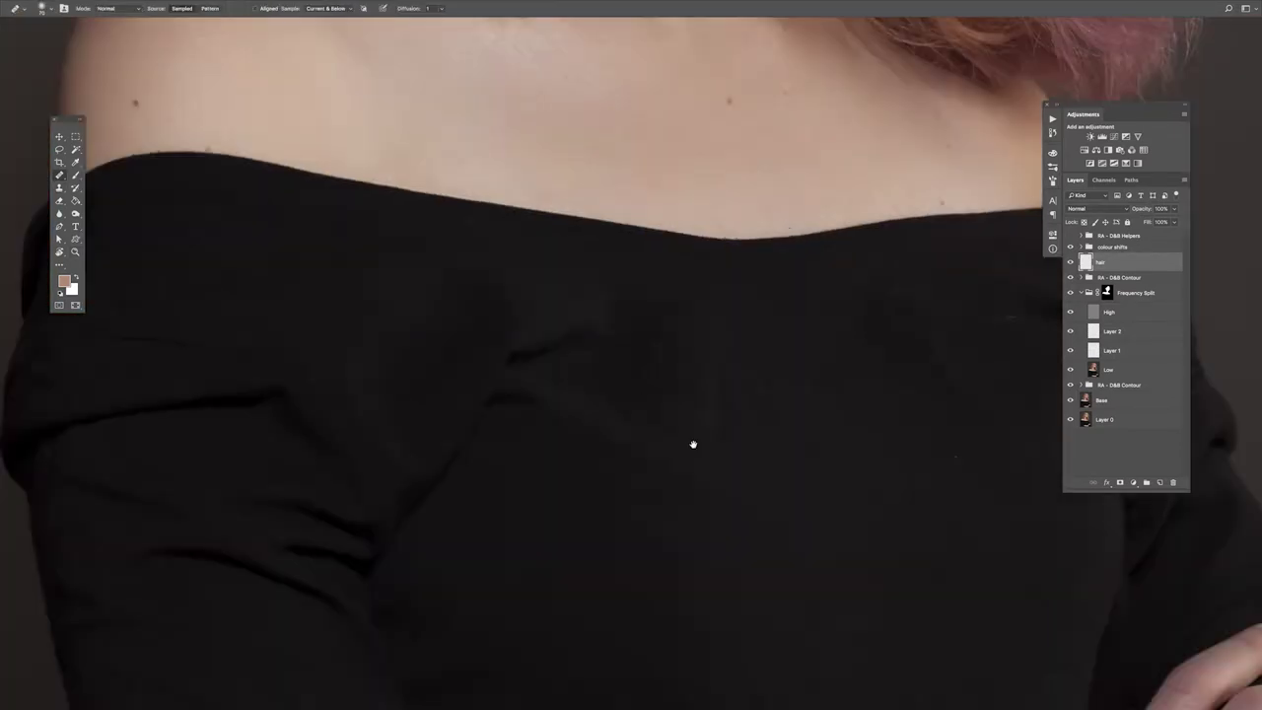
Check the whole portrait and heal the flyaway hairs around the crown on the hair layer
{"action": "key", "text": "ctrl+0"}
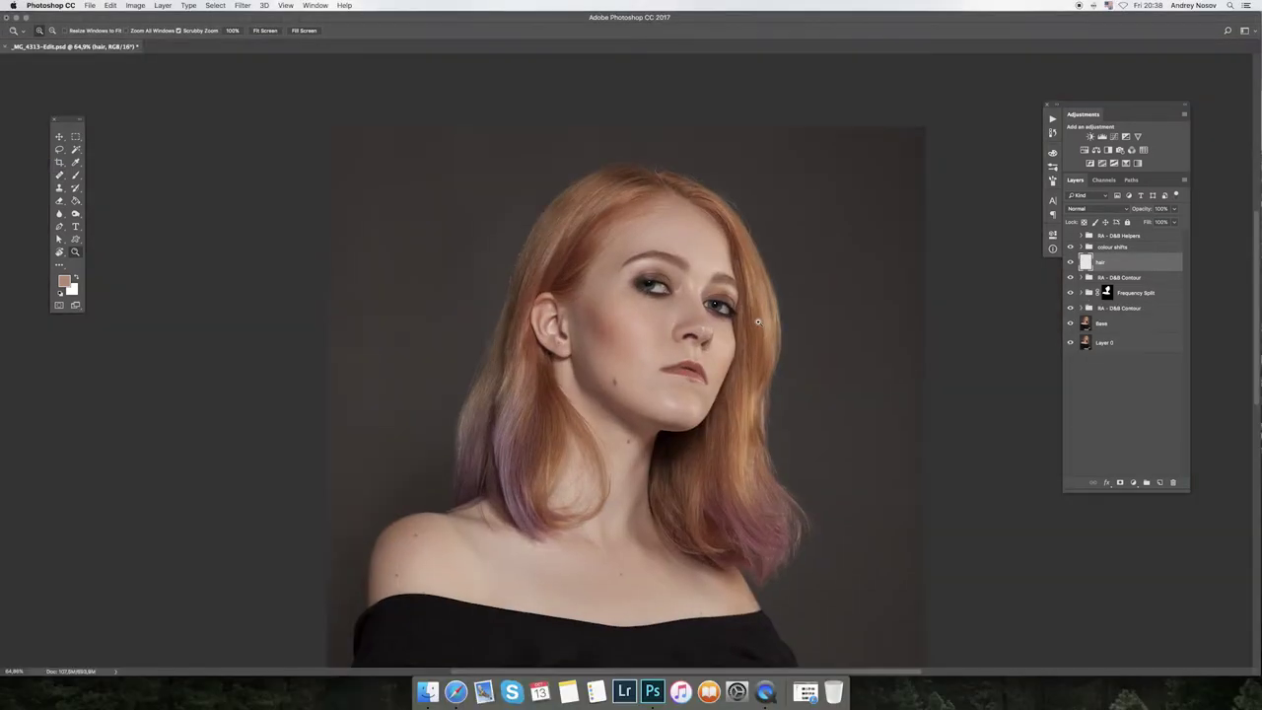
{"action": "key", "text": "super+Tab"}
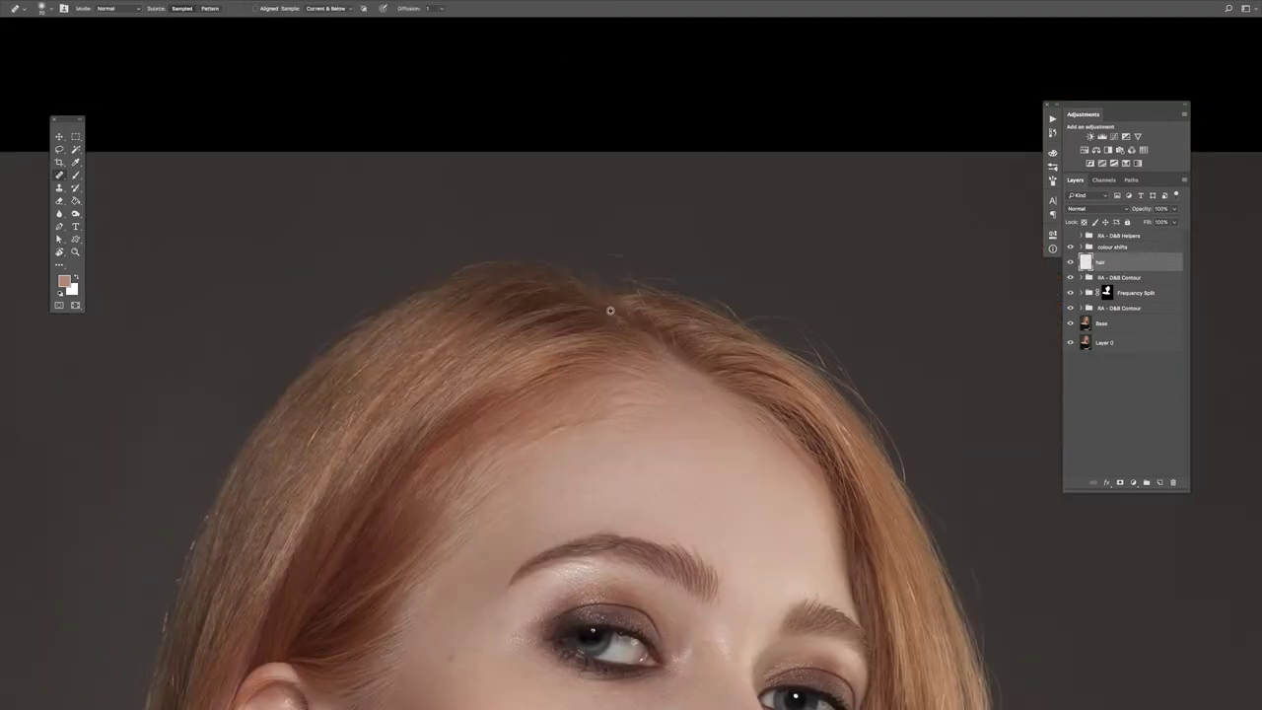
{"action": "key", "text": "shift+j"}
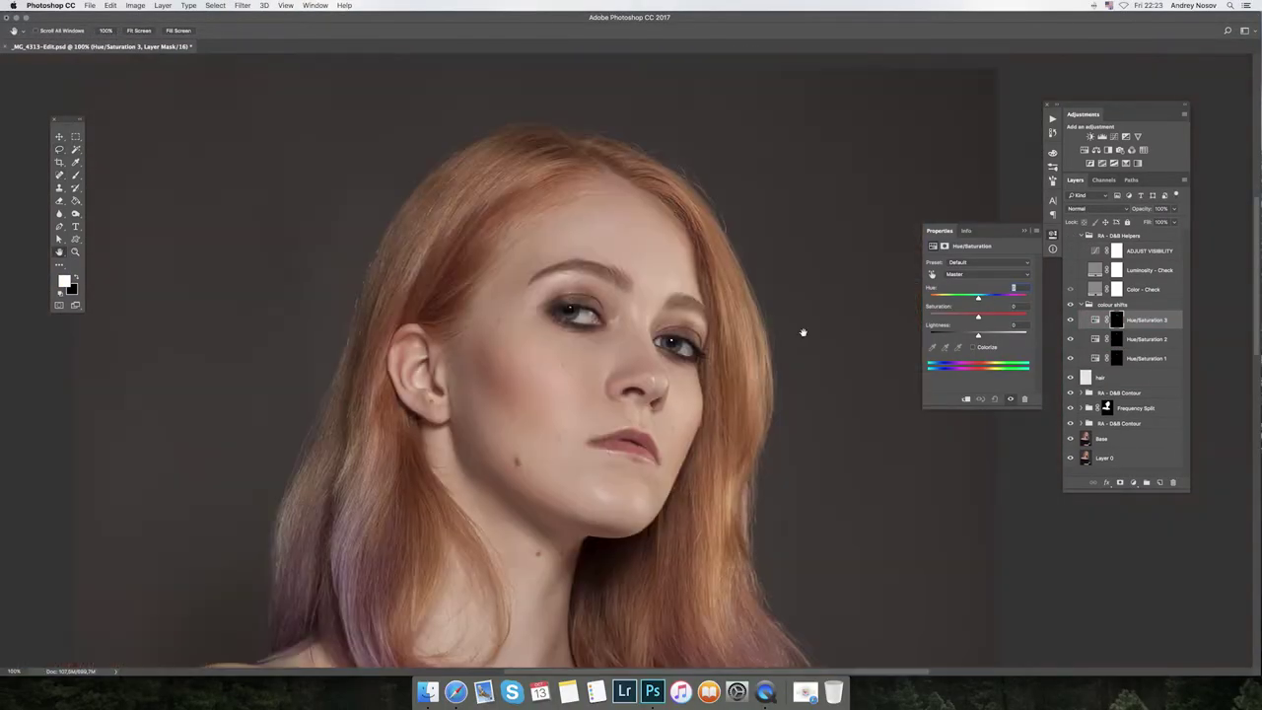
Set the newest Hue/Saturation adjustment's Saturation to +10 and brush the effect in through its black mask
{"action": "key", "text": "b"}
{"action": "scroll", "coordinate": [493, 345], "scroll_direction": "up", "scroll_amount": 3}
{"action": "left_click", "coordinate": [1116, 319]}
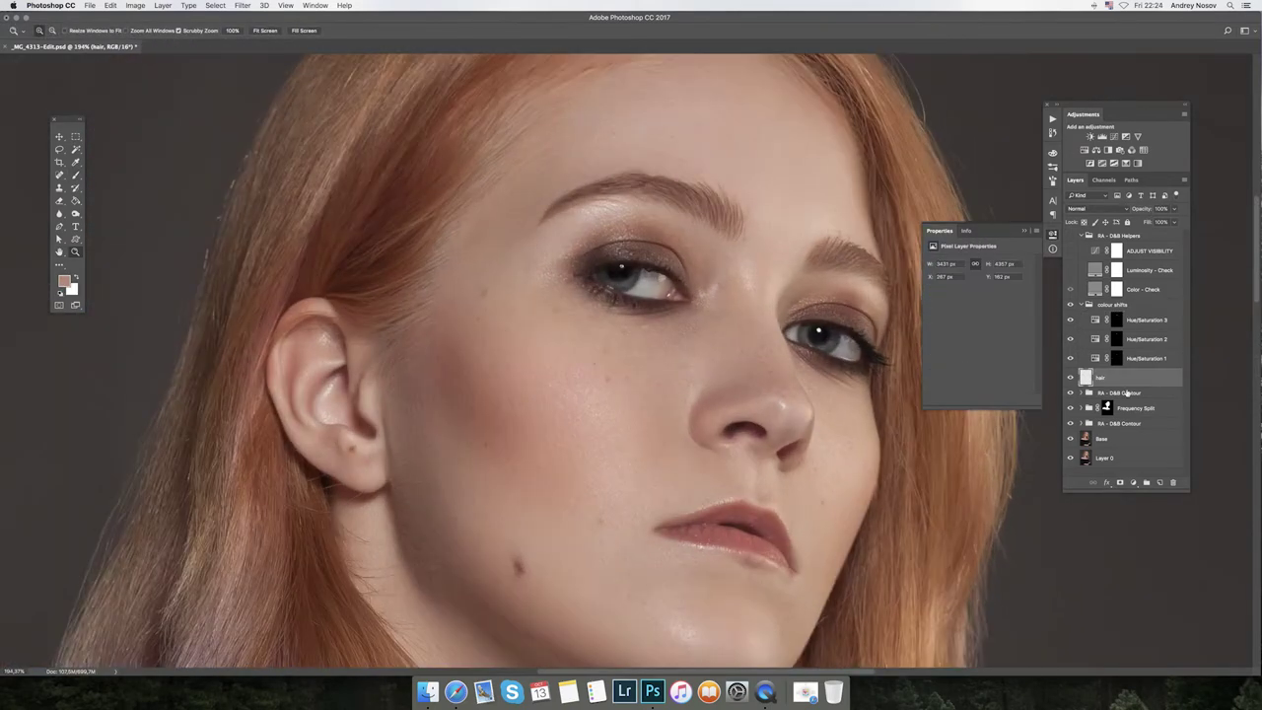
{"action": "left_click", "coordinate": [648, 351], "text": "alt"}
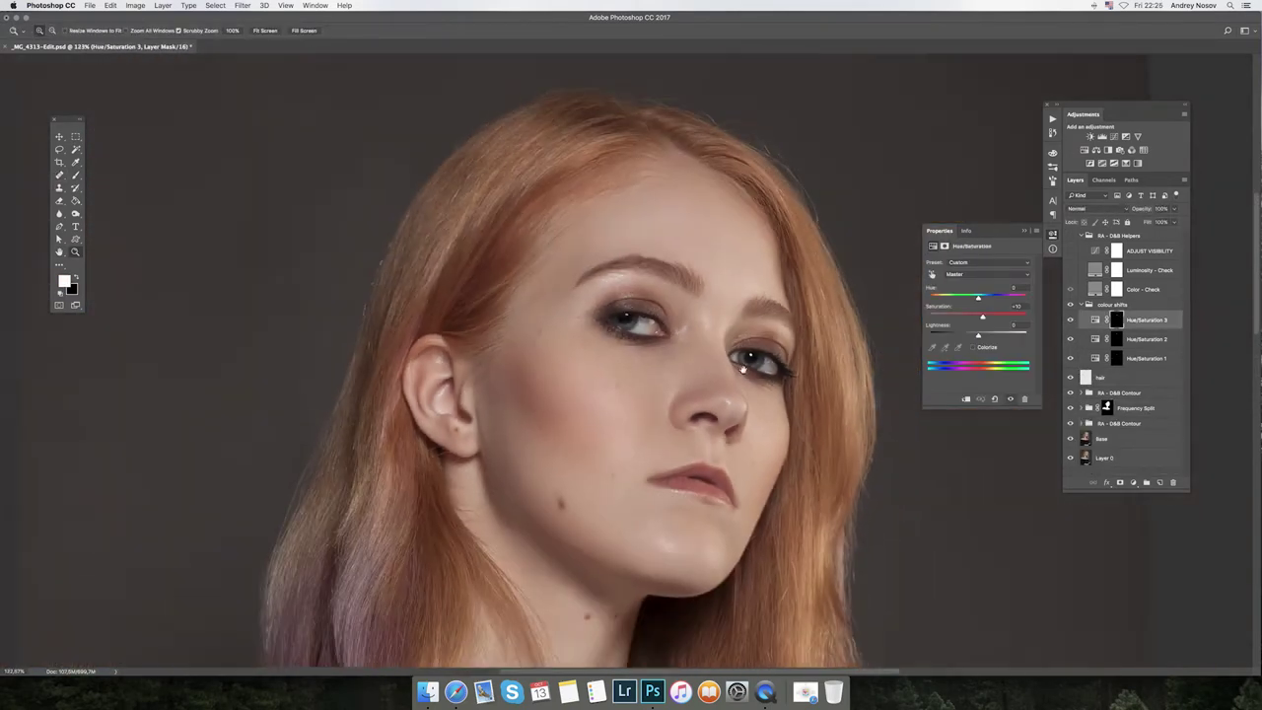
Add another black-masked Hue/Saturation adjustment in the colour shifts group and brush its correction onto the face at 3% flow
{"action": "key", "text": "f"}
{"action": "key", "text": "f"}
{"action": "scroll", "coordinate": [714, 292], "scroll_direction": "down", "scroll_amount": 2}
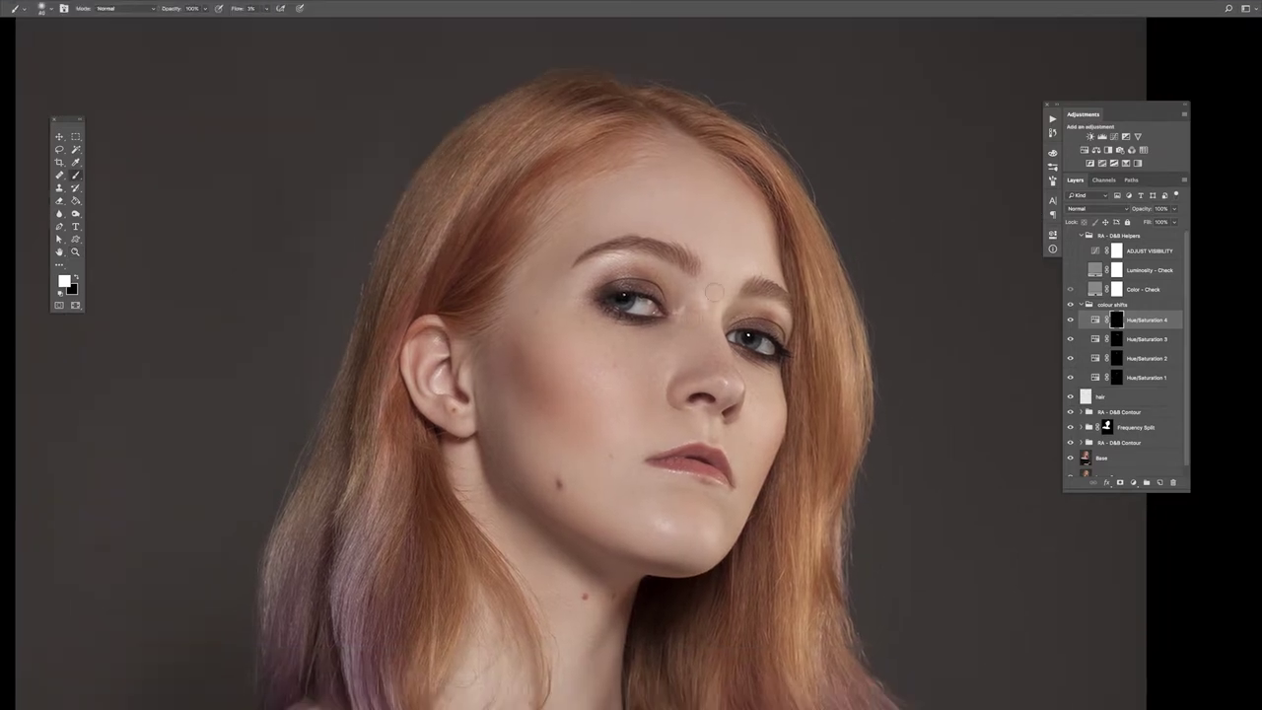
{"action": "scroll", "coordinate": [558, 315], "scroll_direction": "down", "scroll_amount": 2}
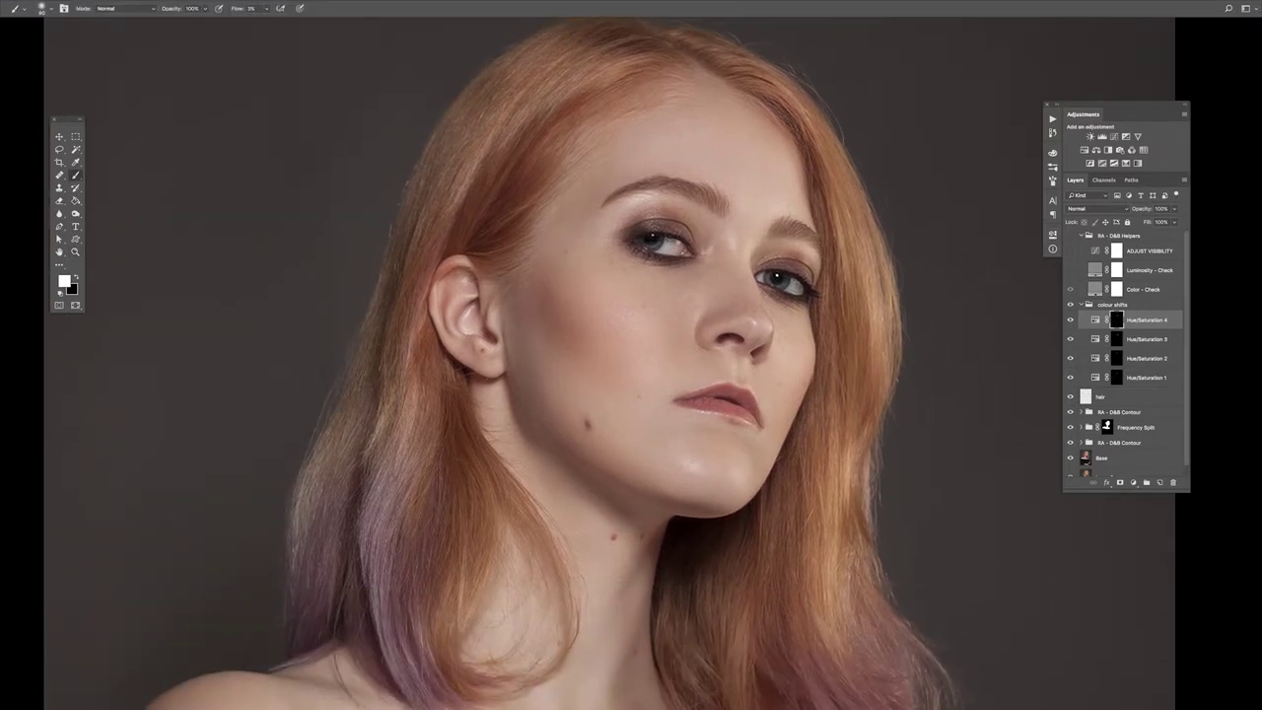
Collapse the colour shifts group and examine the colour corrections on the whole portrait and close up on the face
{"action": "key", "text": "z"}
{"action": "key", "text": "ctrl+1"}
{"action": "key", "text": "ctrl+0"}
{"action": "key", "text": "ctrl+0"}
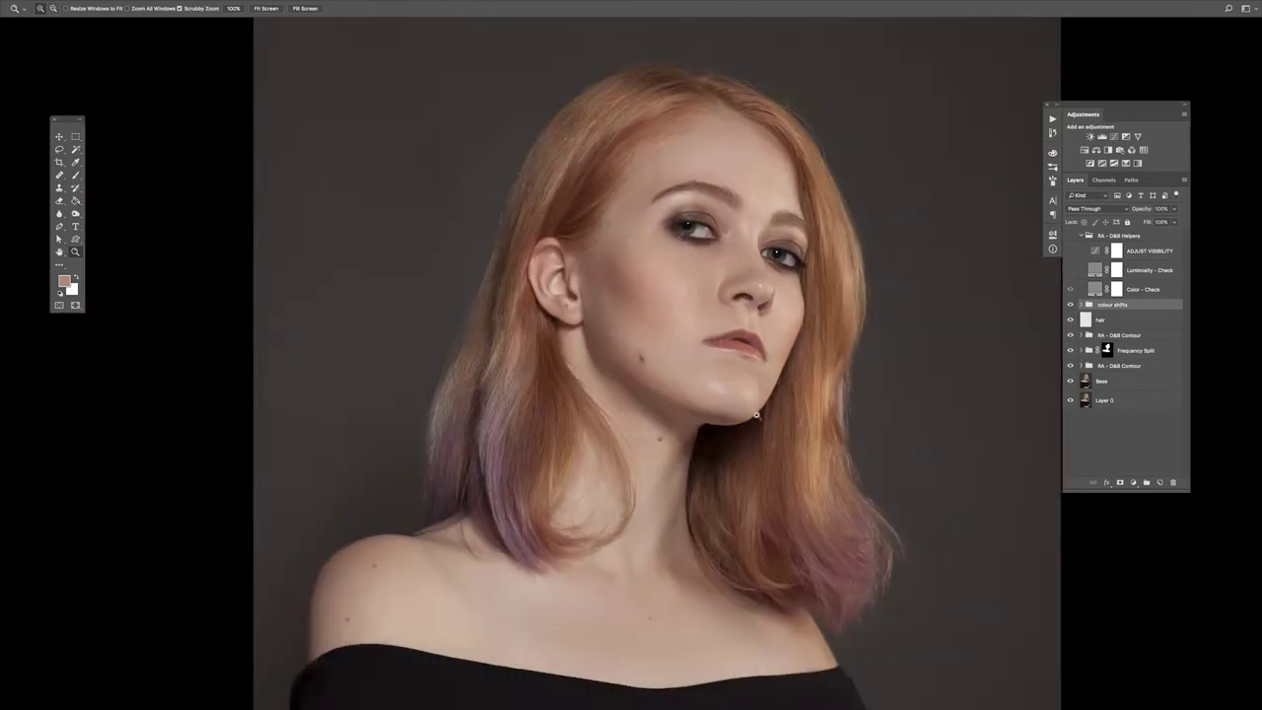
{"action": "left_click", "coordinate": [1082, 305]}
{"action": "key", "text": "ctrl+1"}
{"action": "left_click_drag", "start_coordinate": [749, 375], "coordinate": [810, 406]}
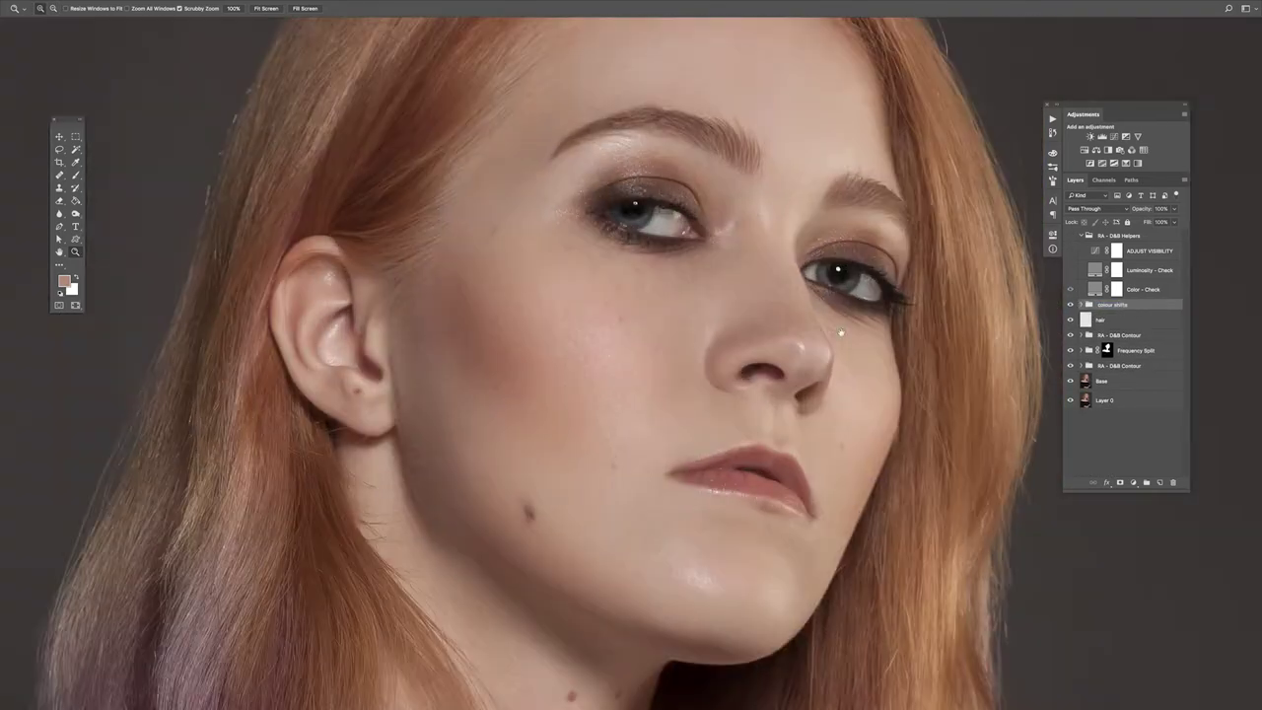
Select the High layer in the Frequency Split group and refine the remaining facial skin texture with the Clone Stamp
{"action": "scroll", "coordinate": [633, 347], "scroll_direction": "up", "scroll_amount": 2}
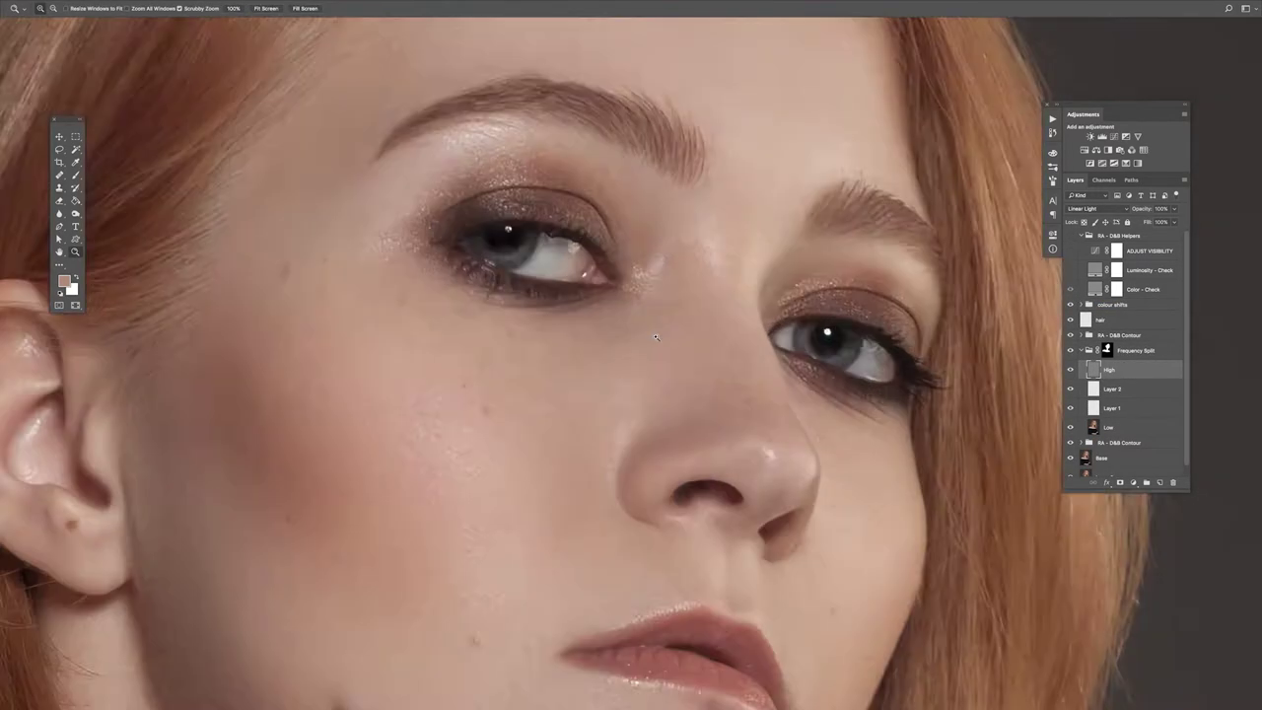
{"action": "scroll", "coordinate": [690, 375], "scroll_direction": "down", "scroll_amount": 2}
{"action": "scroll", "coordinate": [833, 425], "scroll_direction": "up", "scroll_amount": 2}
{"action": "key", "text": "z"}
{"action": "scroll", "coordinate": [830, 405], "scroll_direction": "down", "scroll_amount": 3}
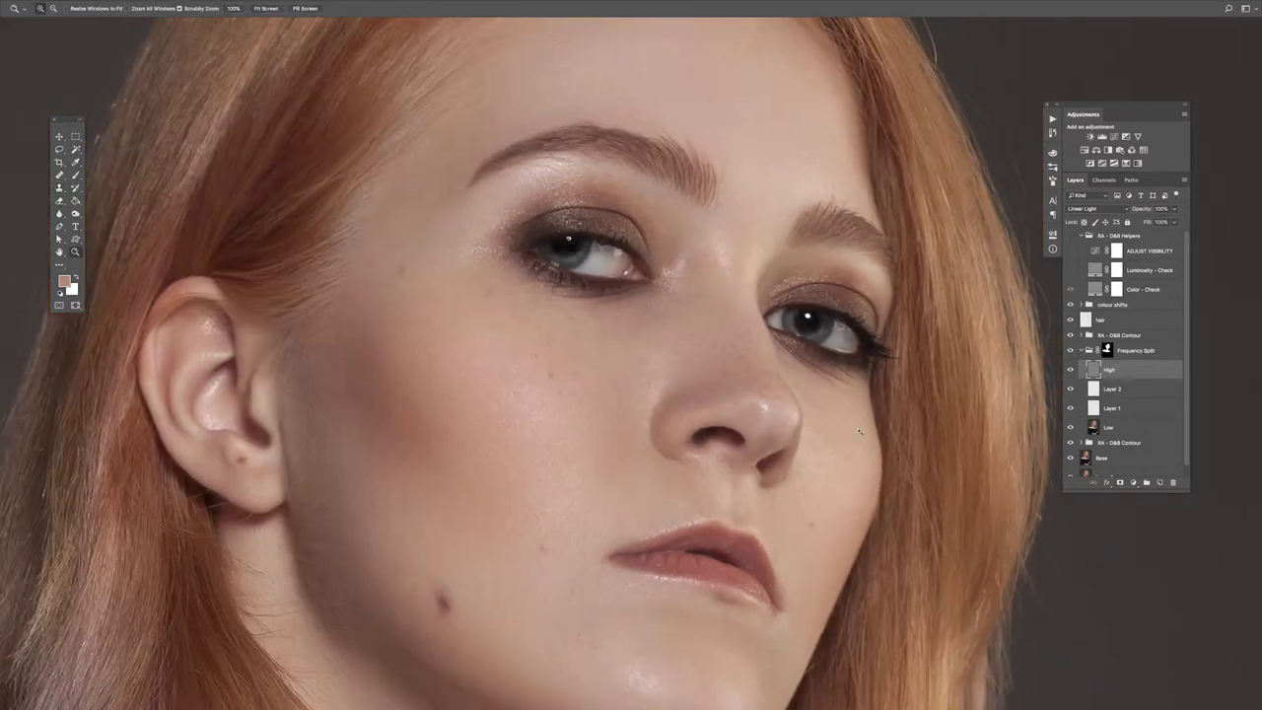
{"action": "key", "text": "s"}
{"action": "scroll", "coordinate": [792, 323], "scroll_direction": "up", "scroll_amount": 1}
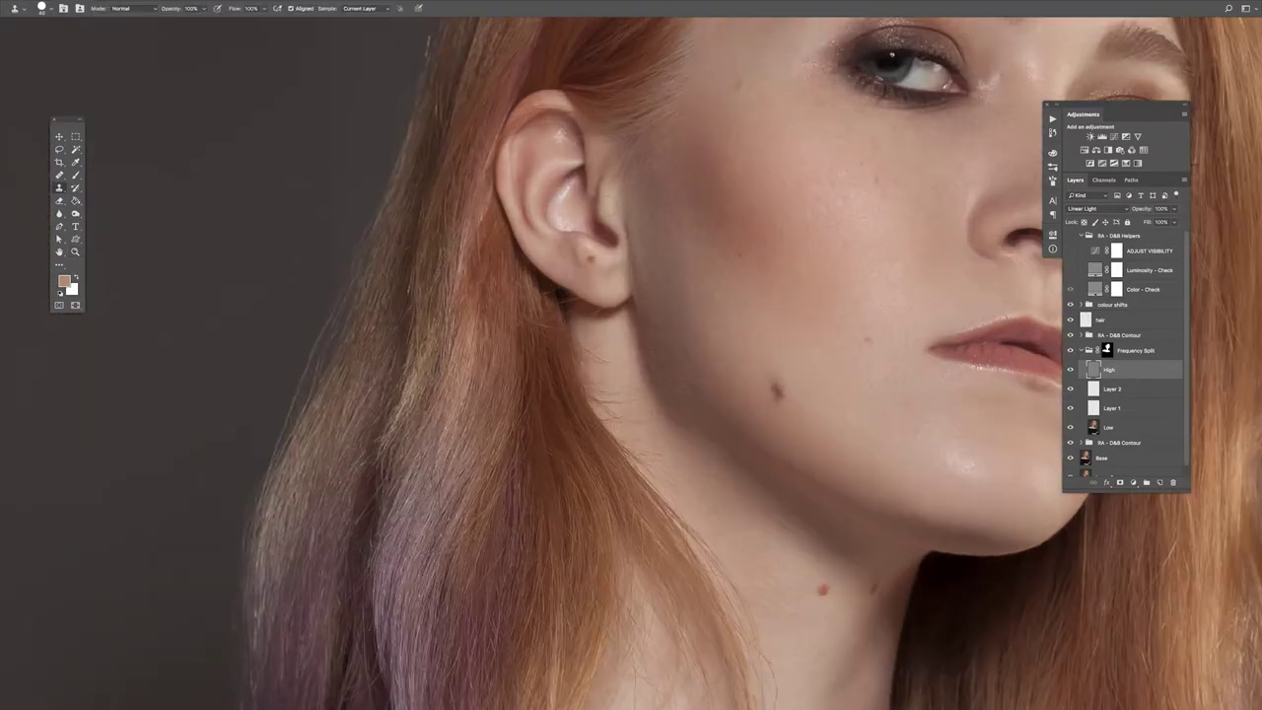
Return to the hair layer and clean the stray hairs below the ear and along the neck by healing and cloning
{"action": "key", "text": "j"}
{"action": "key", "text": "alt+bracketright"}
{"action": "key", "text": "alt+bracketright"}
{"action": "key", "text": "alt+bracketright"}
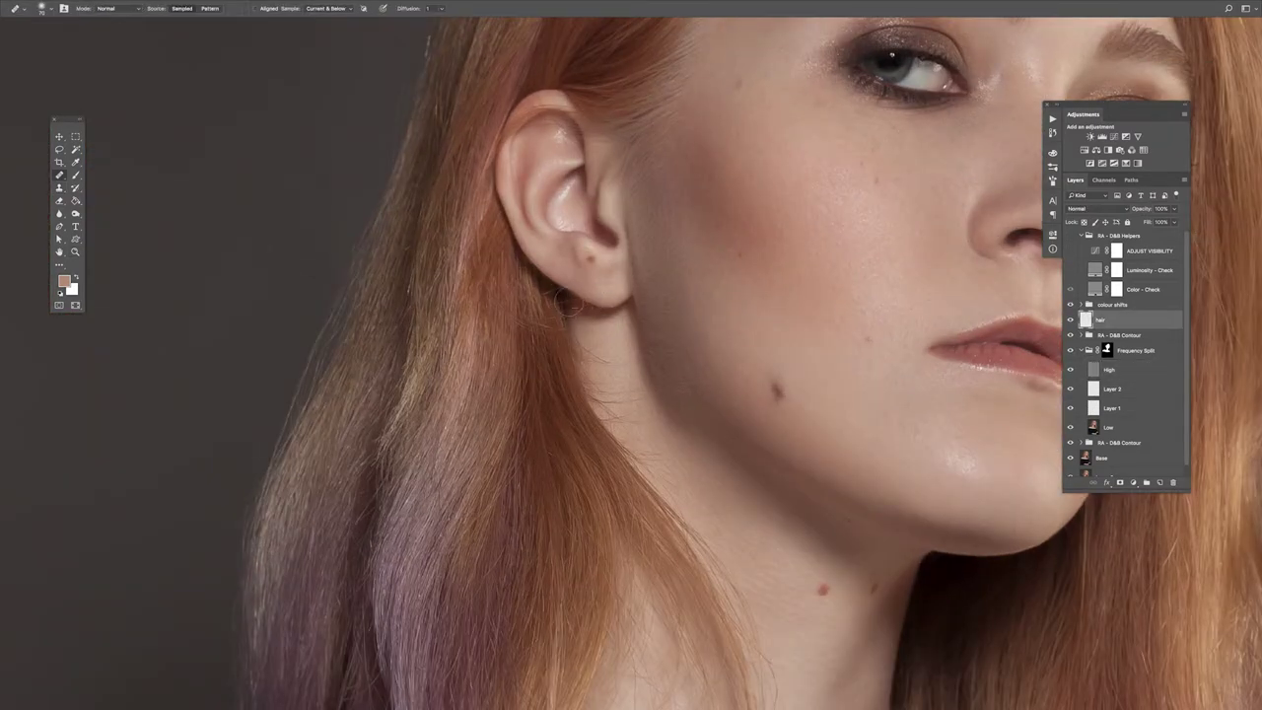
{"action": "key", "text": "s"}
{"action": "scroll", "coordinate": [576, 314], "scroll_direction": "up", "scroll_amount": 1}
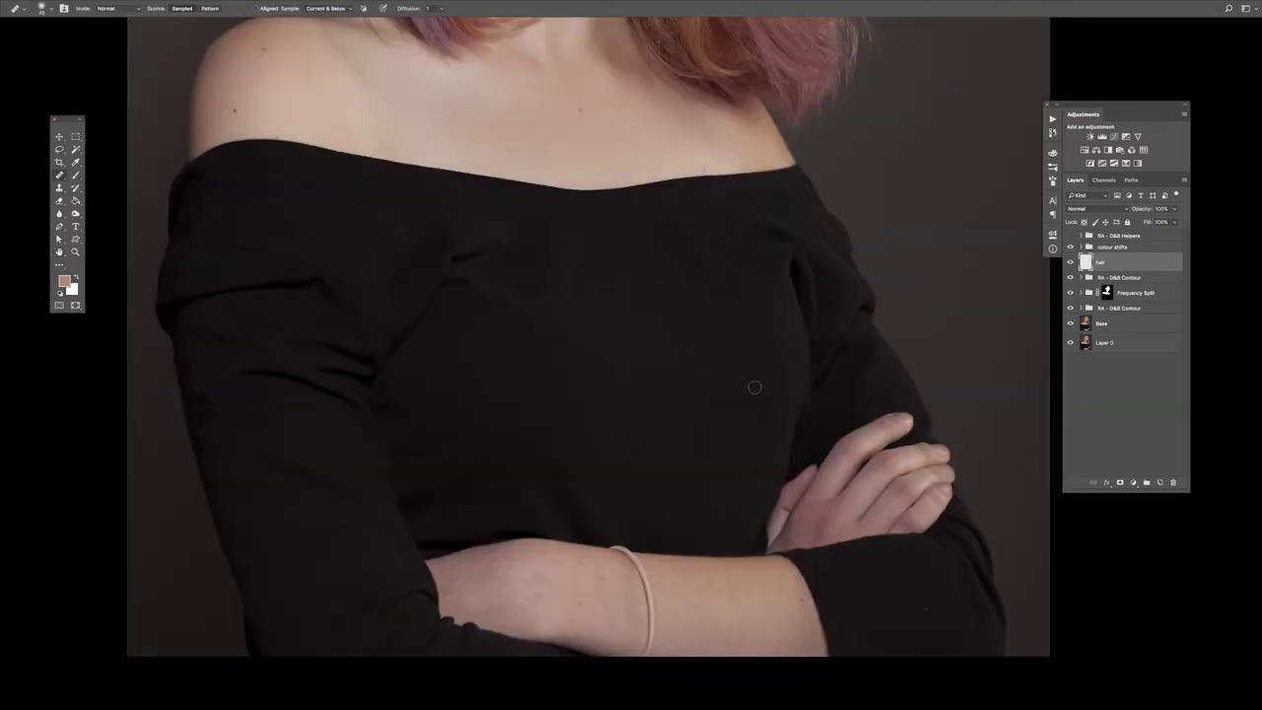
Heal the lint and small specks on the black dress with the Healing Brush on the hair layer
{"action": "scroll", "coordinate": [739, 290], "scroll_direction": "up", "scroll_amount": 1}
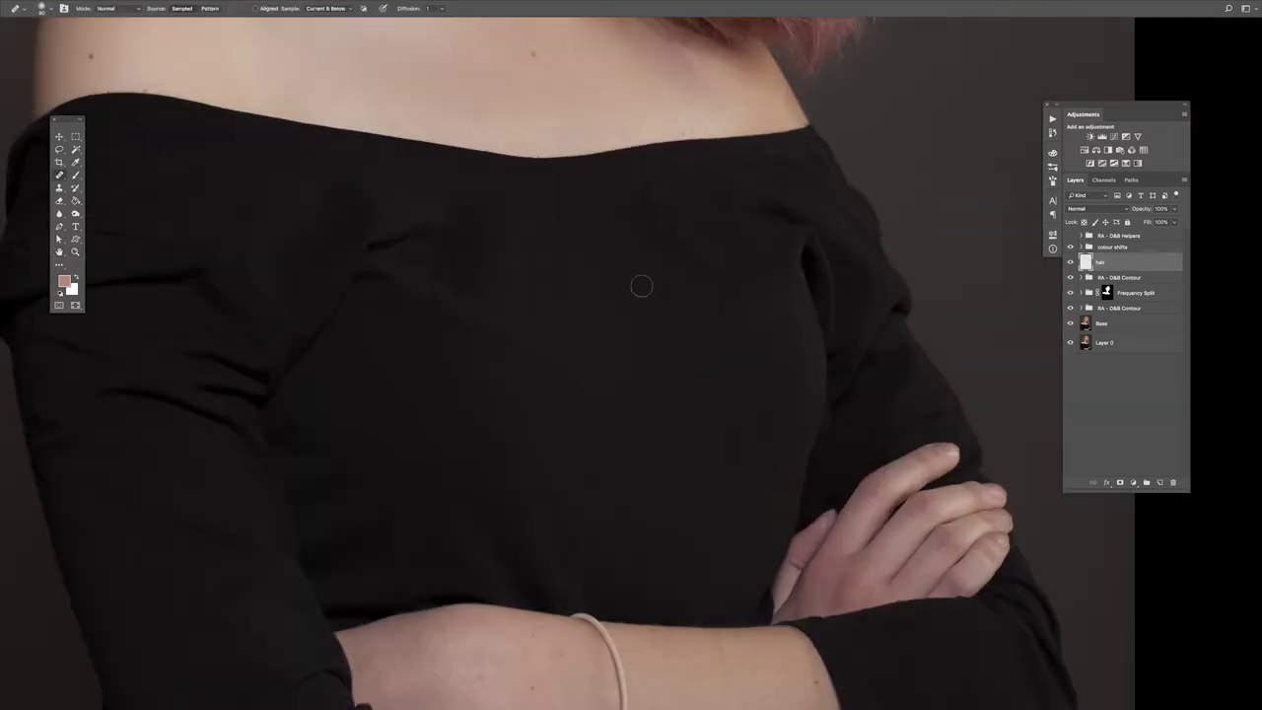
{"action": "scroll", "coordinate": [641, 286], "scroll_direction": "down", "scroll_amount": 3}
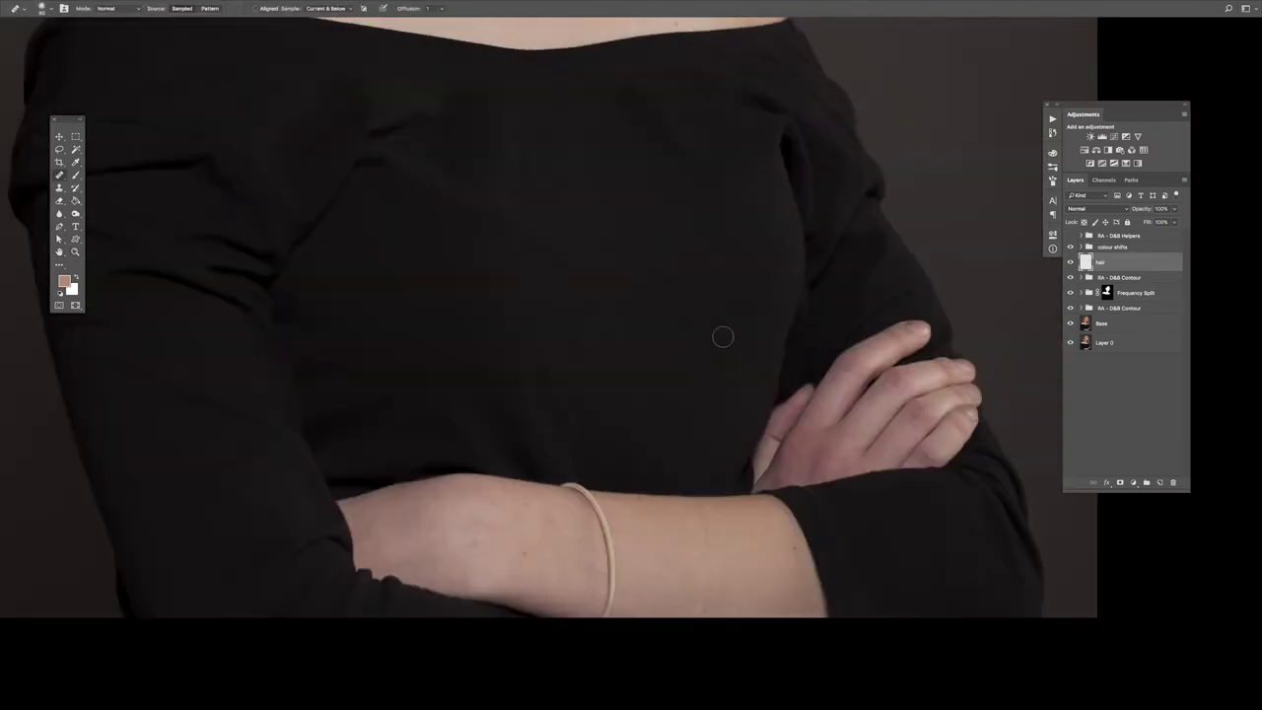
{"action": "key", "text": "z"}
Add a dodge and burn contour group named RA - D&B dress above the hair layer and start lightening the dress on its Dodge mask
{"action": "left_click", "coordinate": [1134, 277]}
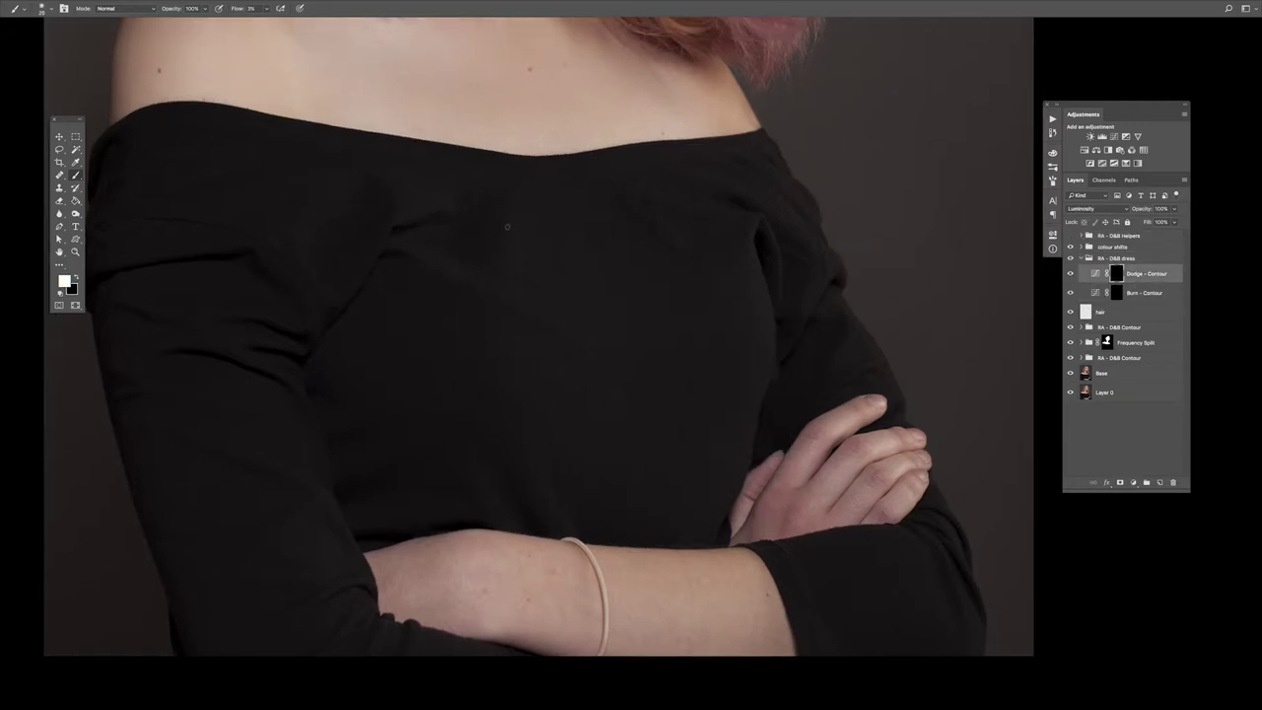
{"action": "key", "text": "r"}
{"action": "left_click_drag", "start_coordinate": [507, 227], "coordinate": [636, 419]}
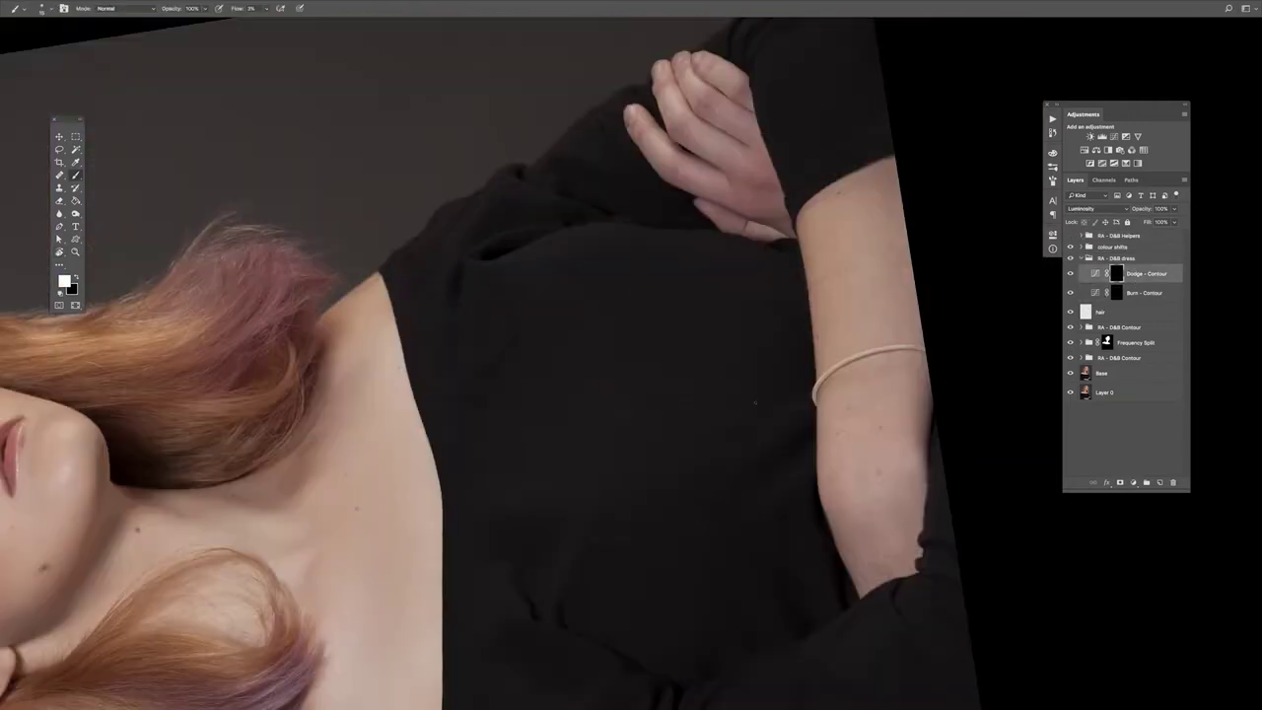
Paint on the Burn and Dodge contour masks of the RA - D&B dress group at 3% flow to soften folds across the bodice
{"action": "key", "text": "alt+bracketleft"}
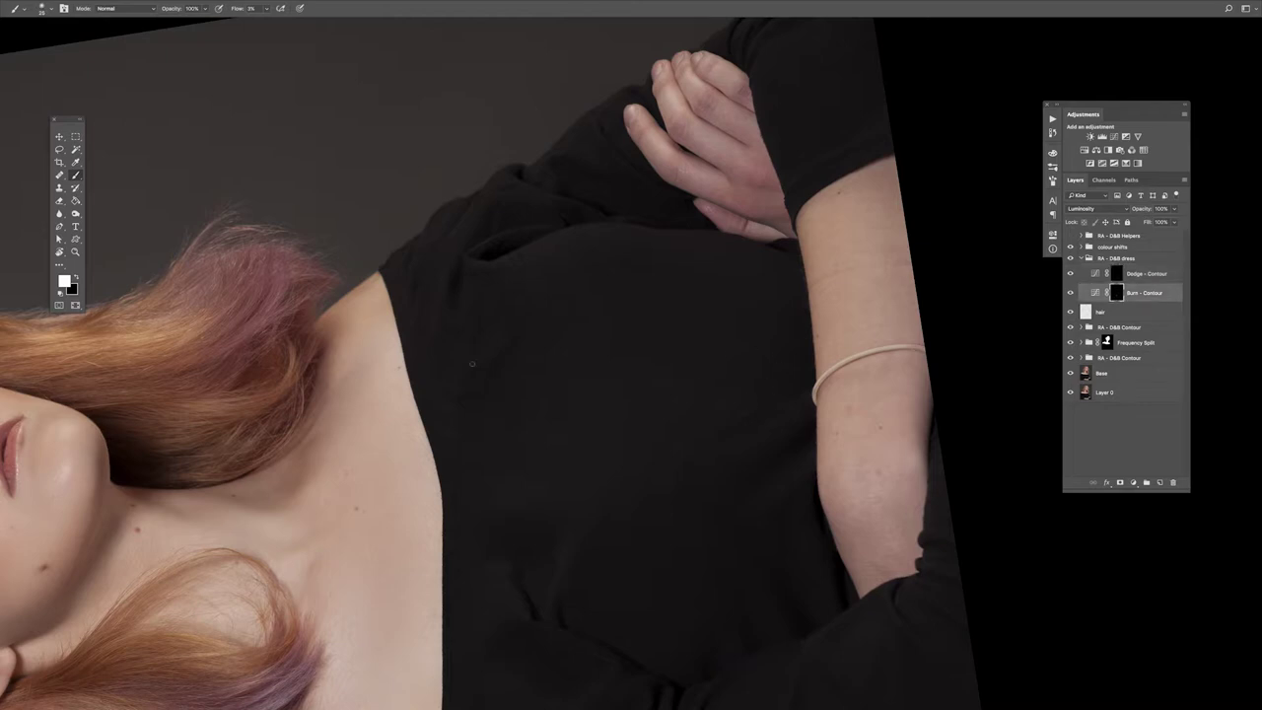
{"action": "key", "text": "alt+bracketright"}
{"action": "key", "text": "alt+bracketleft"}
{"action": "key", "text": "alt+bracketright"}
{"action": "scroll", "coordinate": [785, 356], "scroll_direction": "right", "scroll_amount": 5}
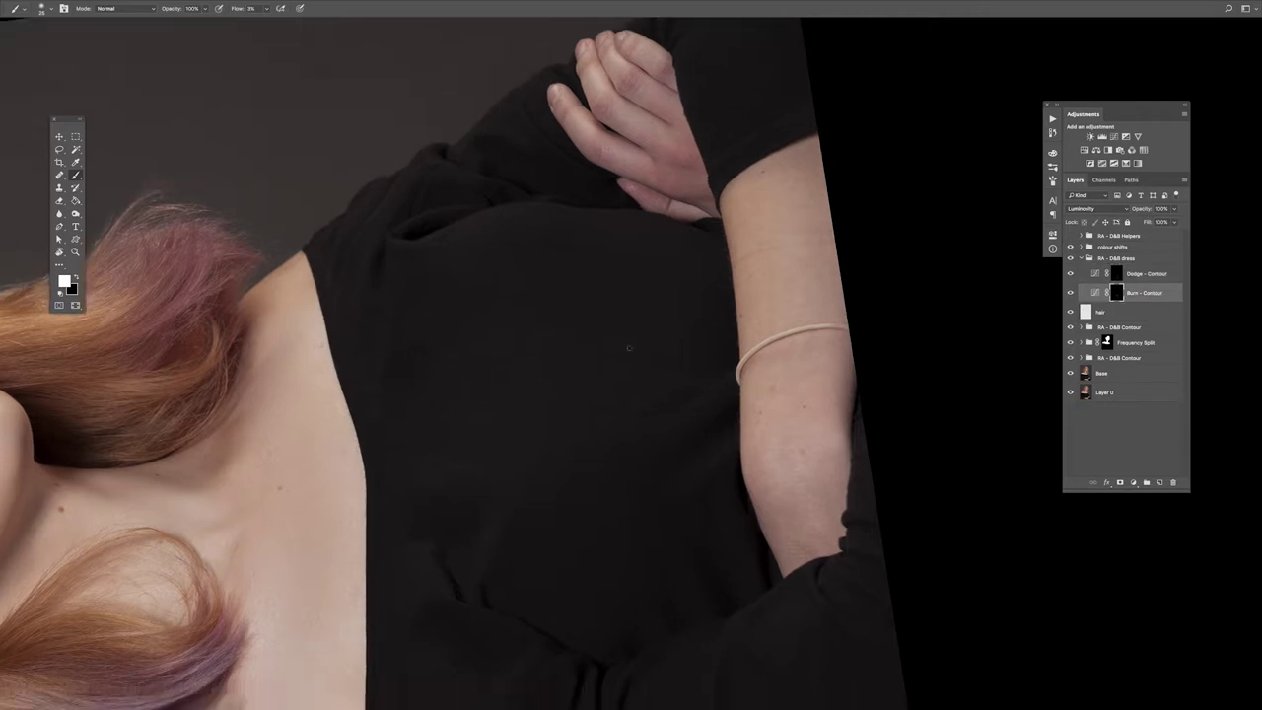
{"action": "key", "text": "alt+bracketleft"}
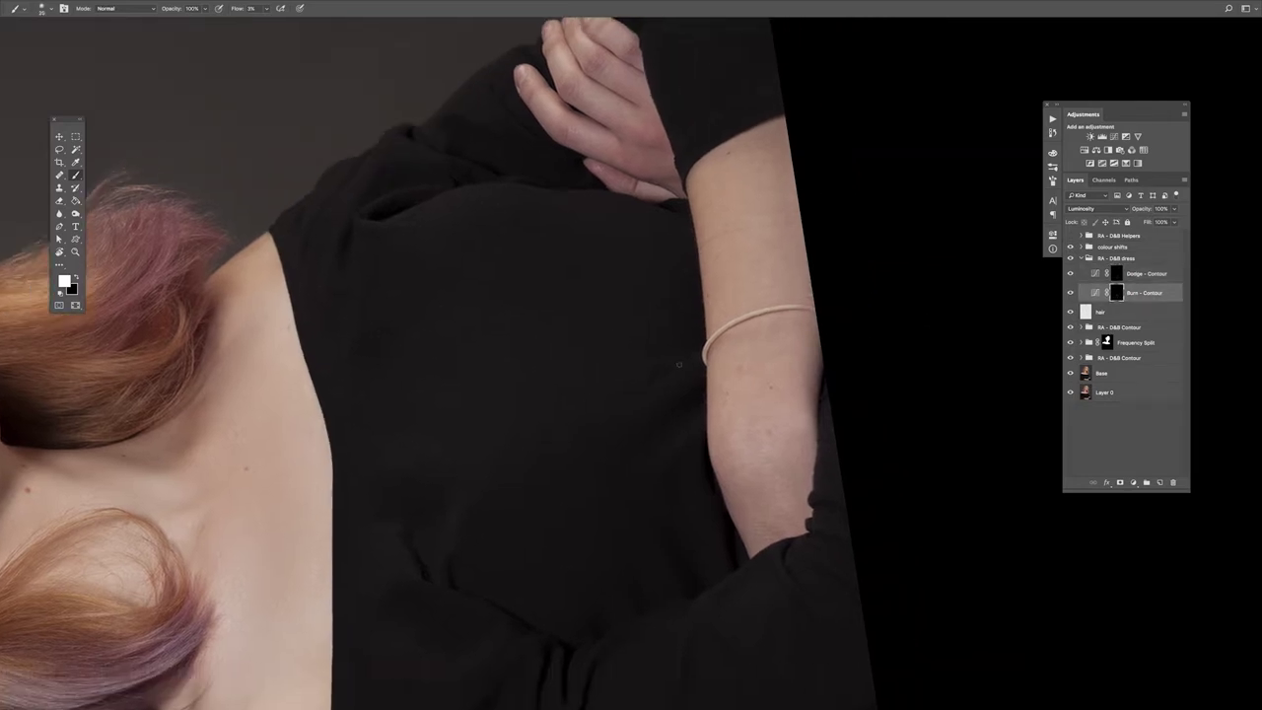
{"action": "key", "text": "alt+bracketright"}
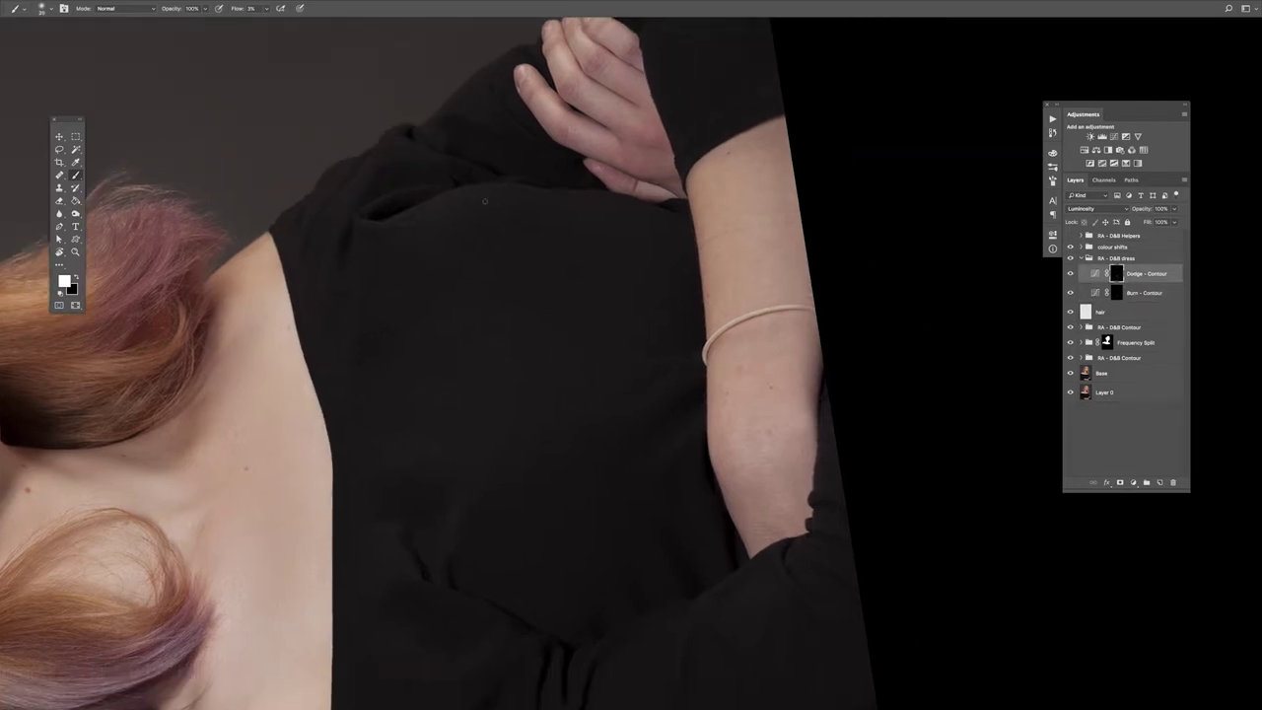
Even out the remaining light and dark patches around the bust, alternating between the dress group's Burn and Dodge masks
{"action": "key", "text": "alt+bracketleft"}
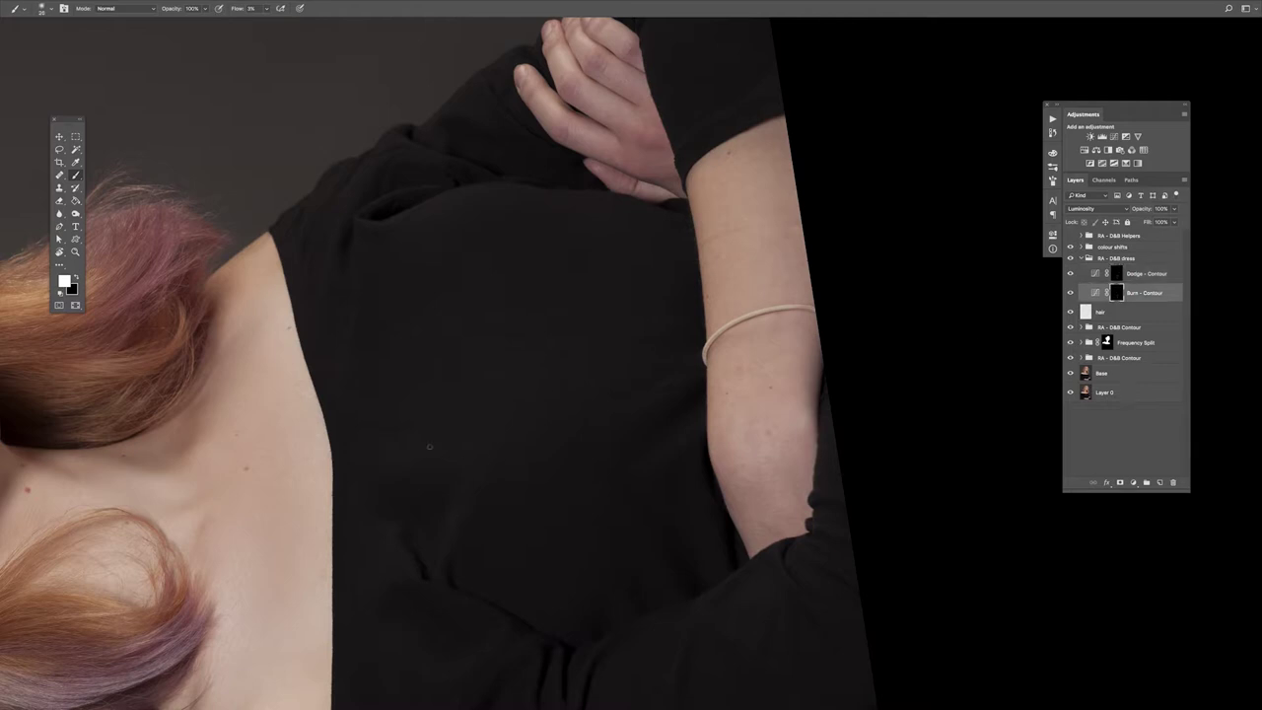
{"action": "key", "text": "alt+bracketright"}
{"action": "key", "text": "alt+bracketleft"}
{"action": "key", "text": "alt+bracketright"}
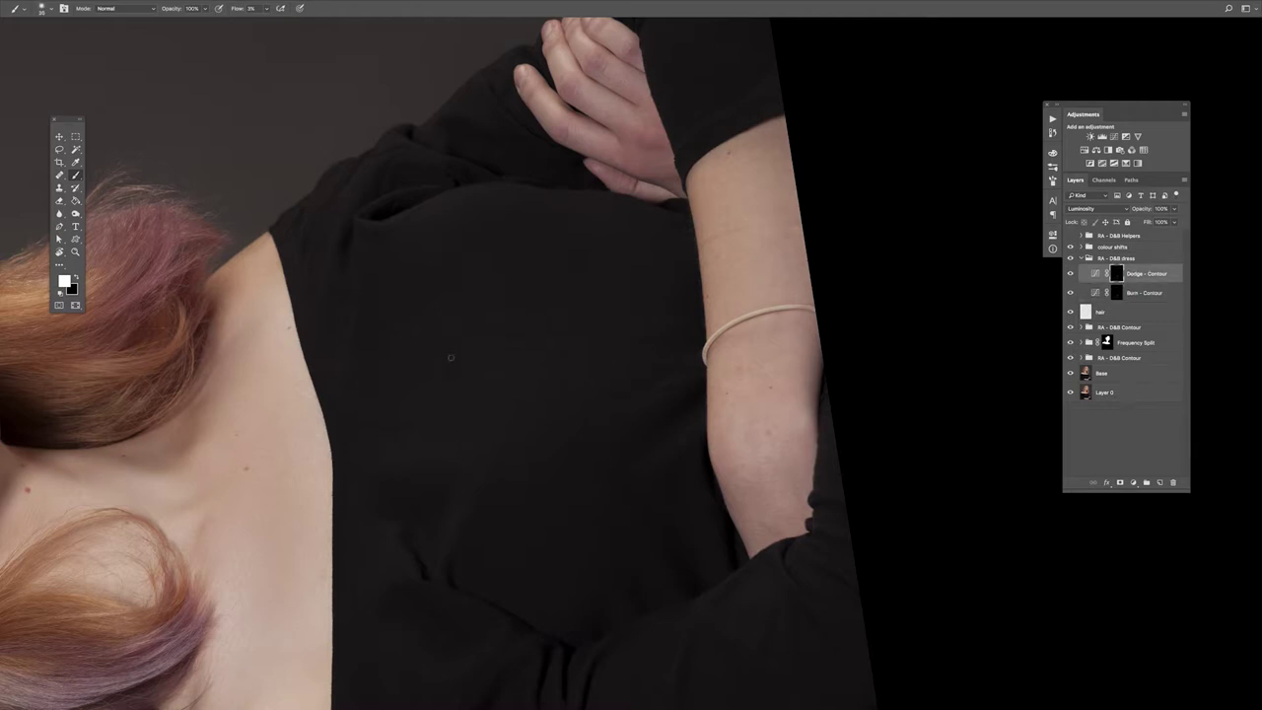
{"action": "key", "text": "alt+bracketleft"}
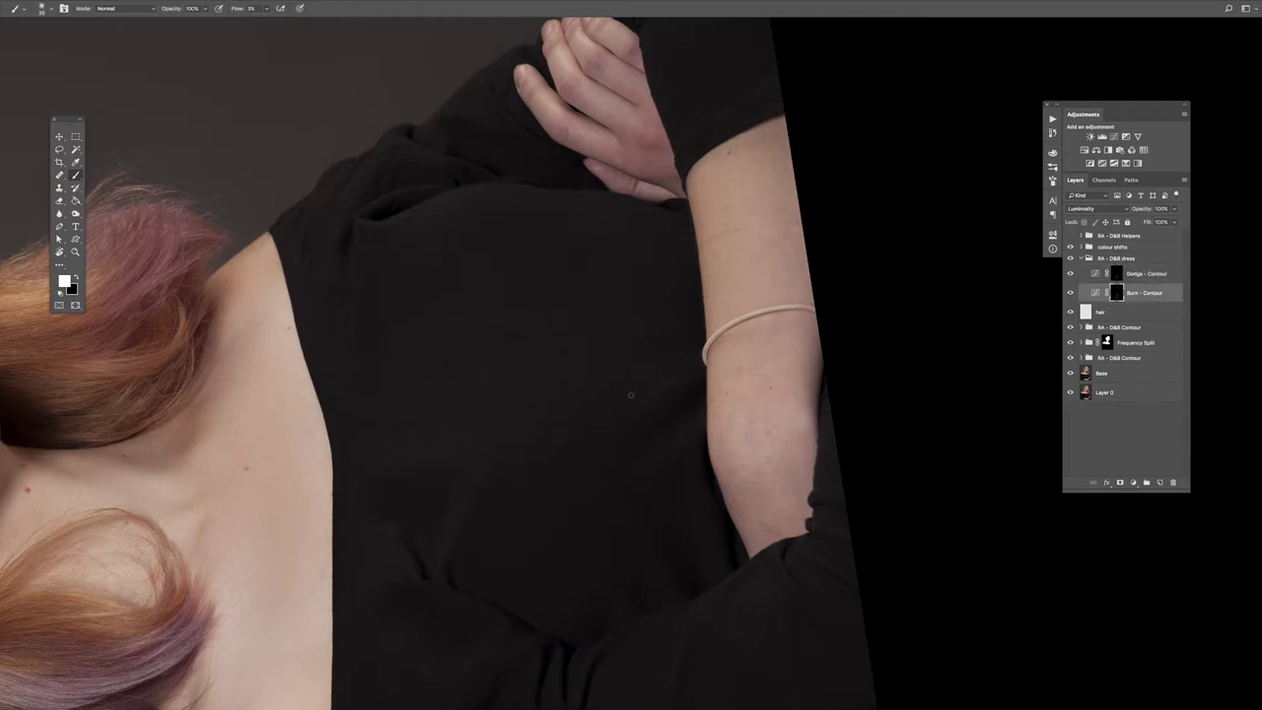
{"action": "key", "text": "alt+bracketright"}
{"action": "key", "text": "alt+bracketleft"}
Balance the dress's overall shading from a wider view, using a larger brush on the dress group's contour masks
{"action": "key", "text": "ctrl+minus"}
{"action": "key", "text": "ctrl+minus"}
{"action": "key", "text": "alt+bracketright"}
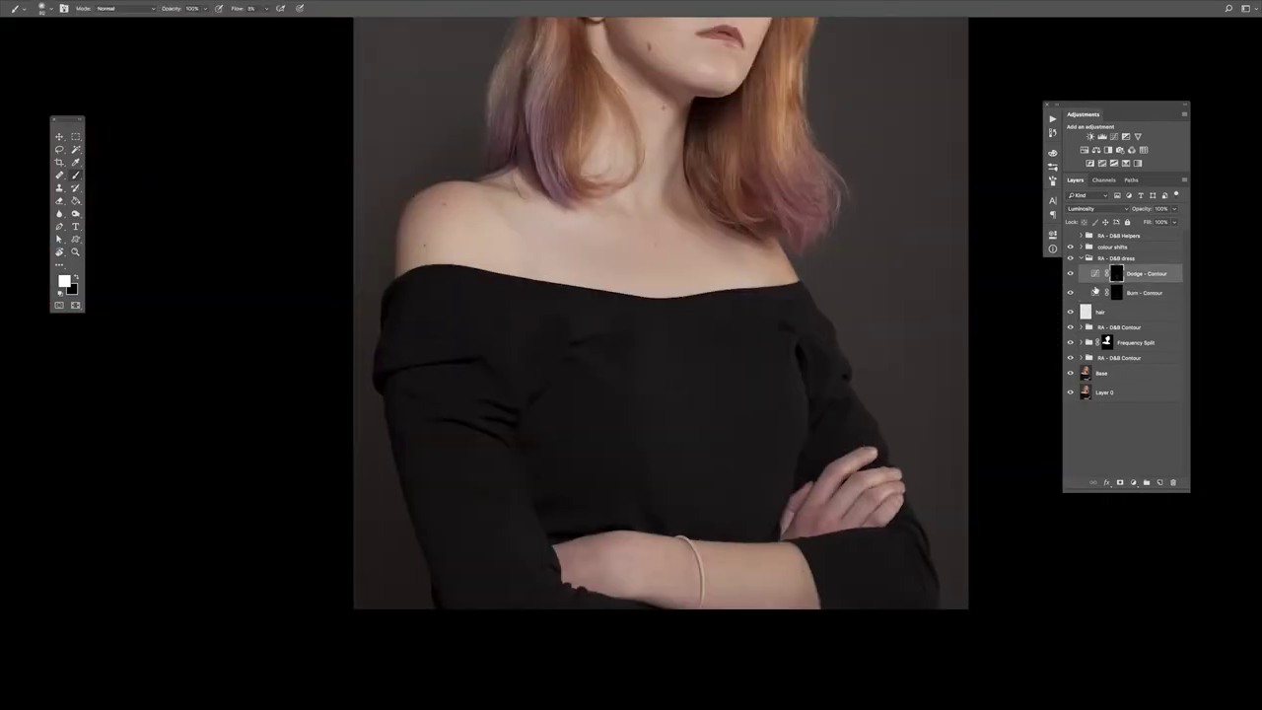
{"action": "scroll", "coordinate": [700, 480], "scroll_direction": "right", "scroll_amount": 2}
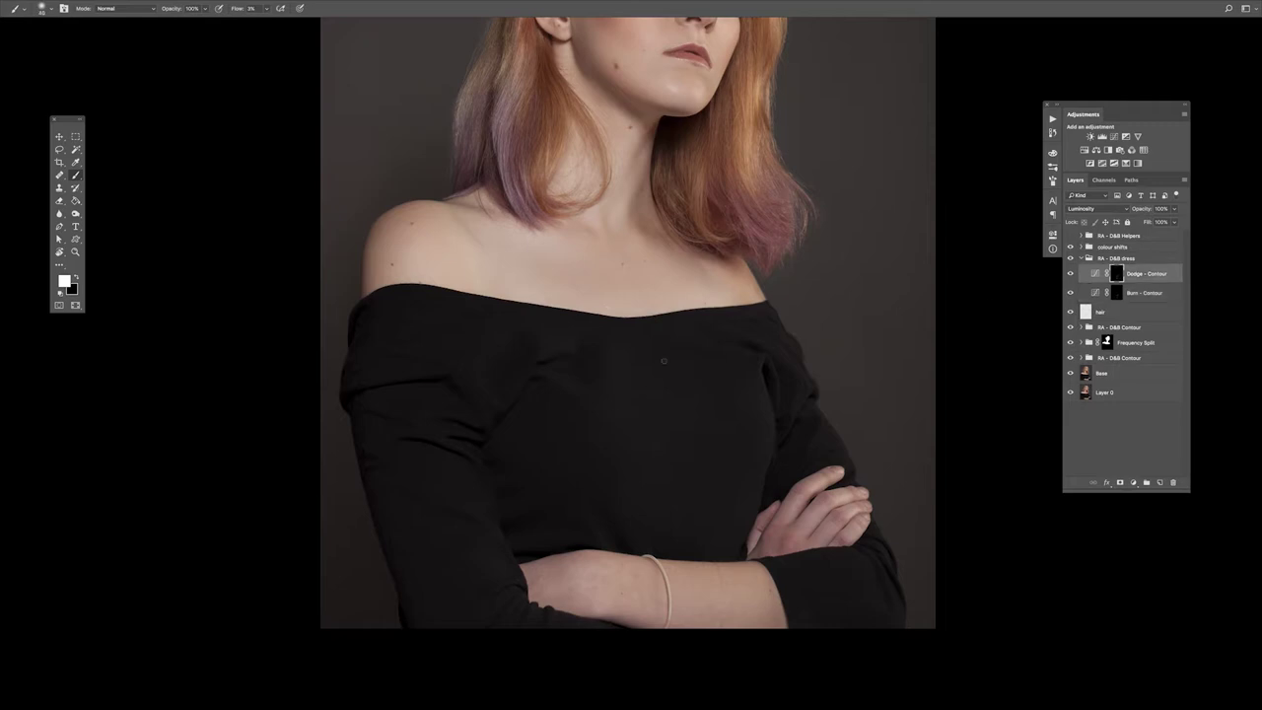
{"action": "key", "text": "alt+bracketleft"}
{"action": "left_click", "coordinate": [1117, 273]}
{"action": "scroll", "coordinate": [404, 540], "scroll_direction": "down", "scroll_amount": 2}
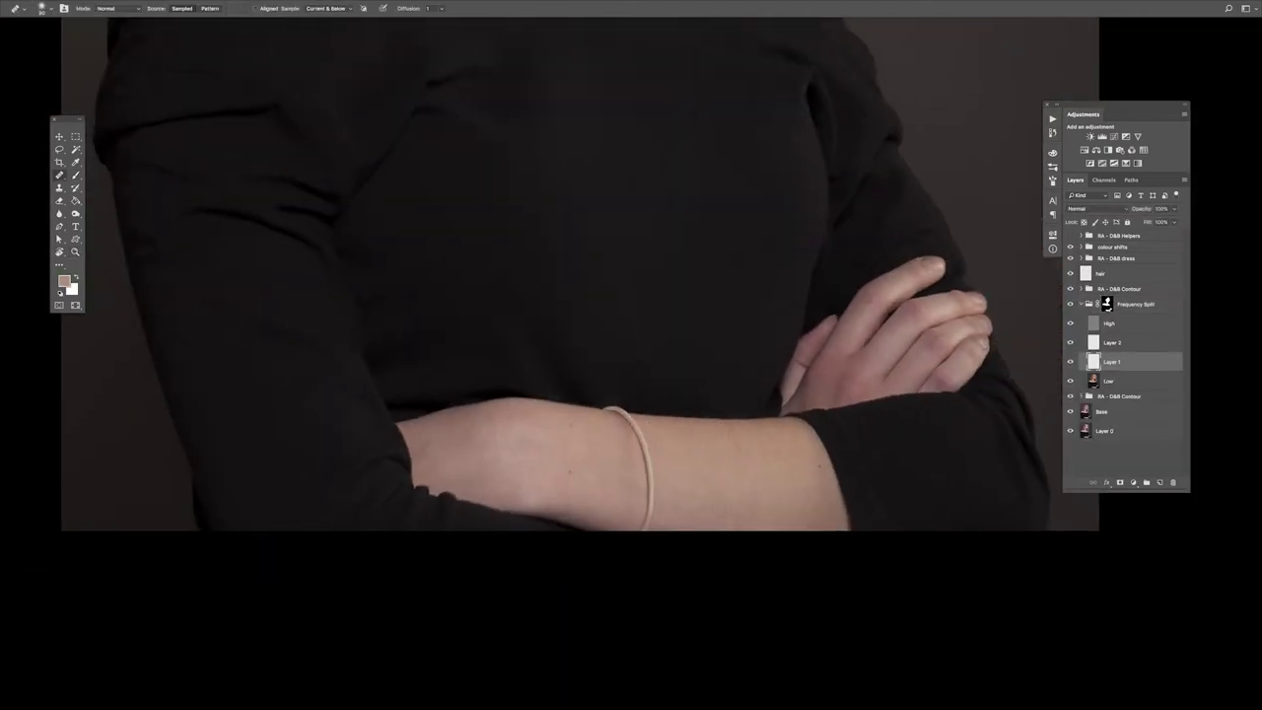
With the luminosity check on, even out the forearm tones on the RA - D&B hands Dodge and Burn masks at 2% flow
{"action": "scroll", "coordinate": [578, 274], "scroll_direction": "down", "scroll_amount": 2}
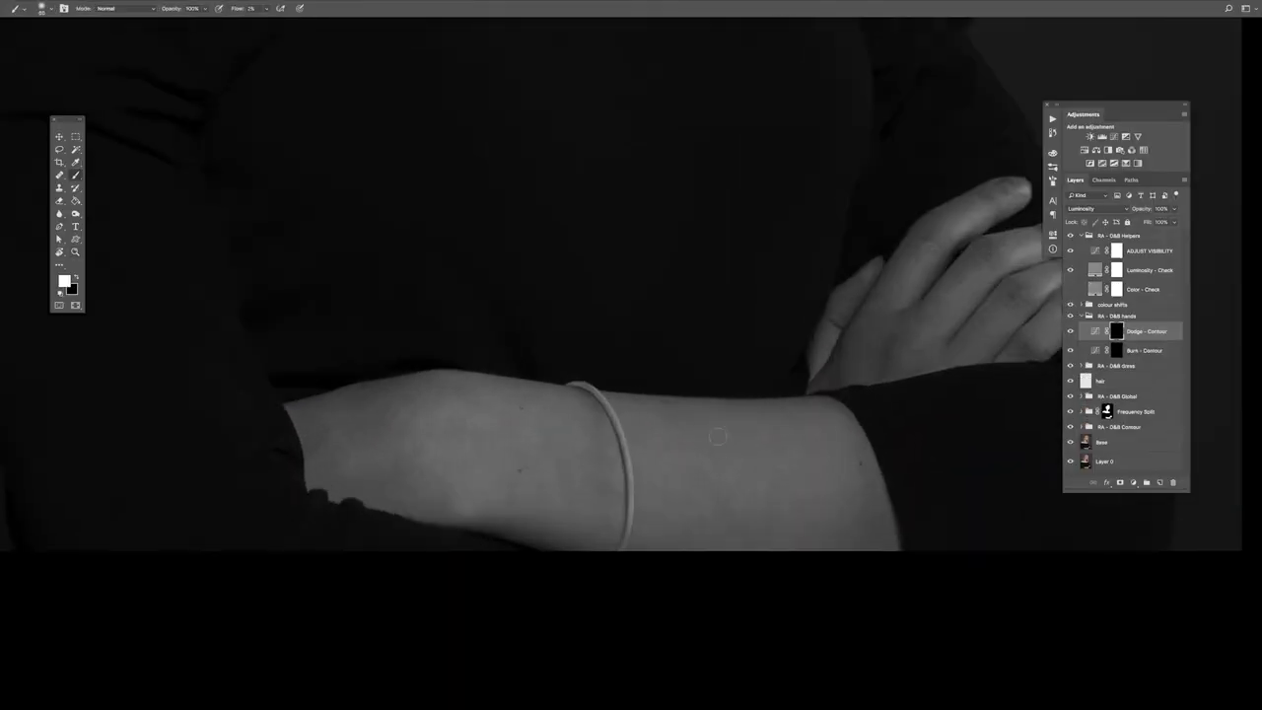
{"action": "key", "text": "ctrl+minus"}
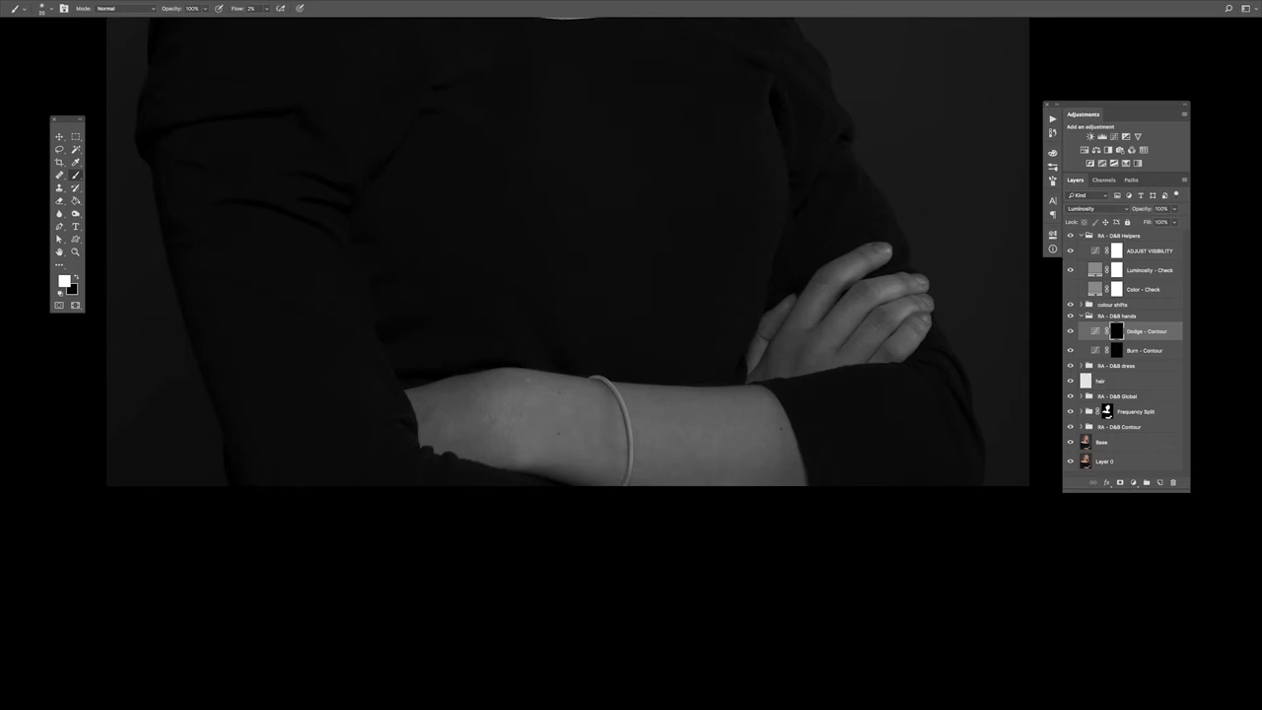
{"action": "left_click", "coordinate": [1144, 351]}
{"action": "left_click", "coordinate": [1144, 330]}
{"action": "left_click", "coordinate": [1144, 350]}
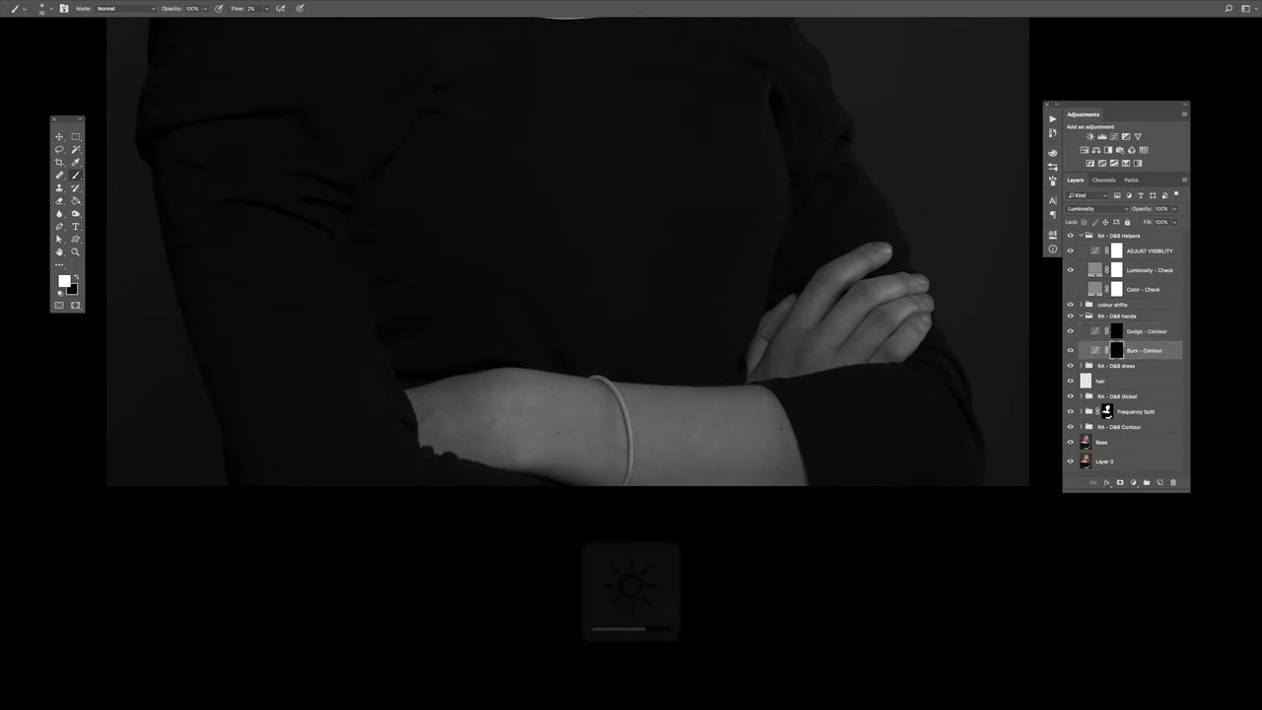
{"action": "left_click", "coordinate": [1144, 330]}
{"action": "left_click", "coordinate": [1144, 350]}
{"action": "left_click", "coordinate": [1144, 330]}
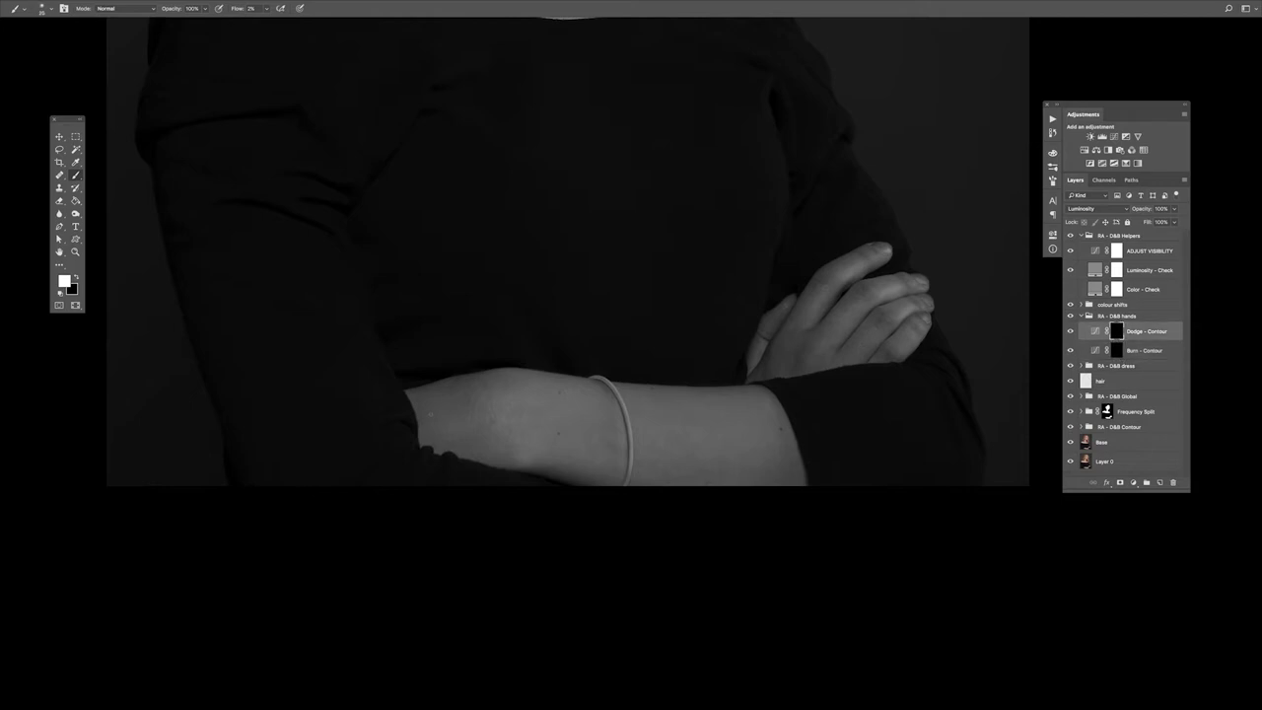
{"action": "left_click", "coordinate": [1144, 350]}
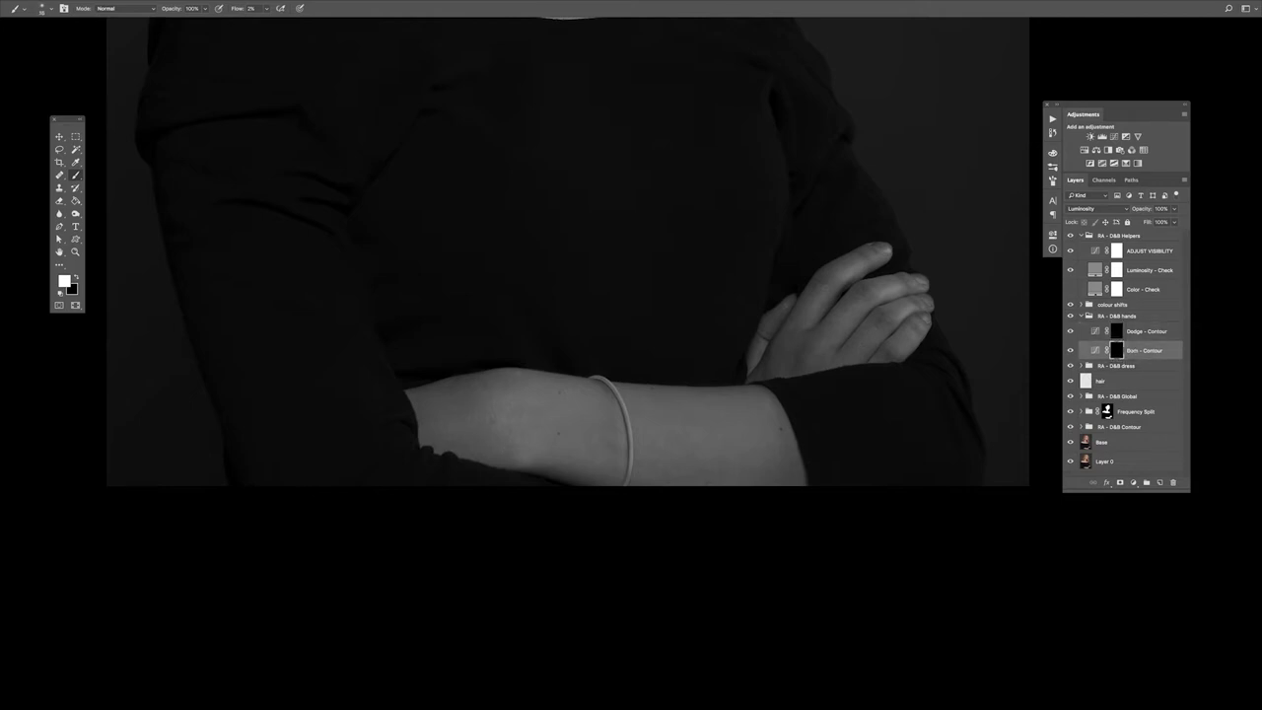
{"action": "left_click", "coordinate": [1144, 330]}
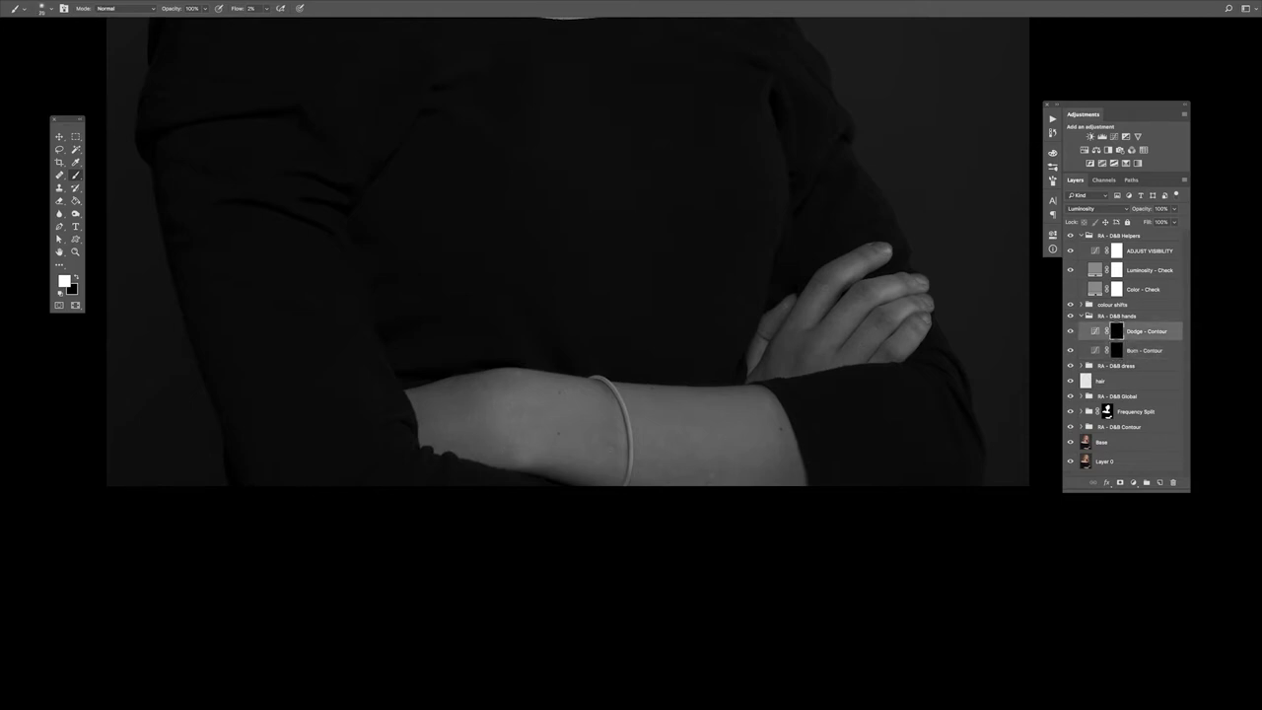
Refine the forearm and hand shading on the hands group's Dodge and Burn masks, and hide the RA - D&B Helpers group
{"action": "key", "text": "alt+bracketleft"}
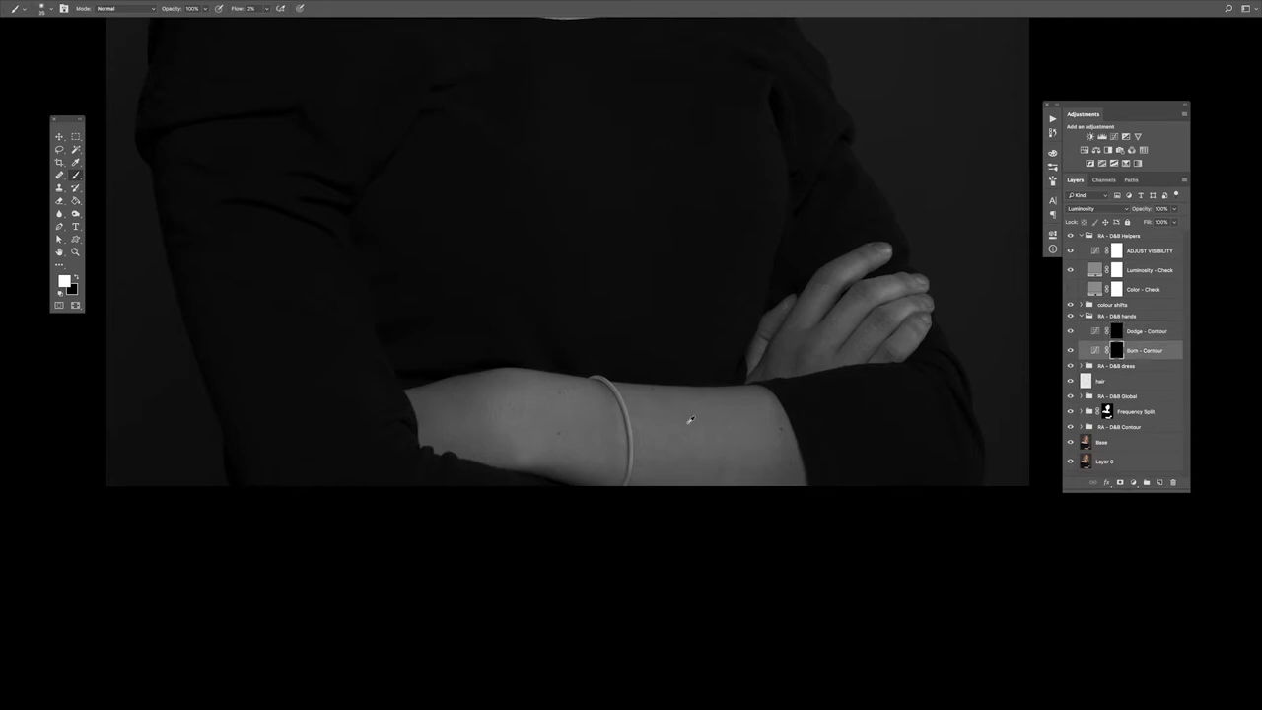
{"action": "key", "text": "alt+bracketright"}
{"action": "key", "text": "alt+bracketleft"}
{"action": "key", "text": "alt+bracketright"}
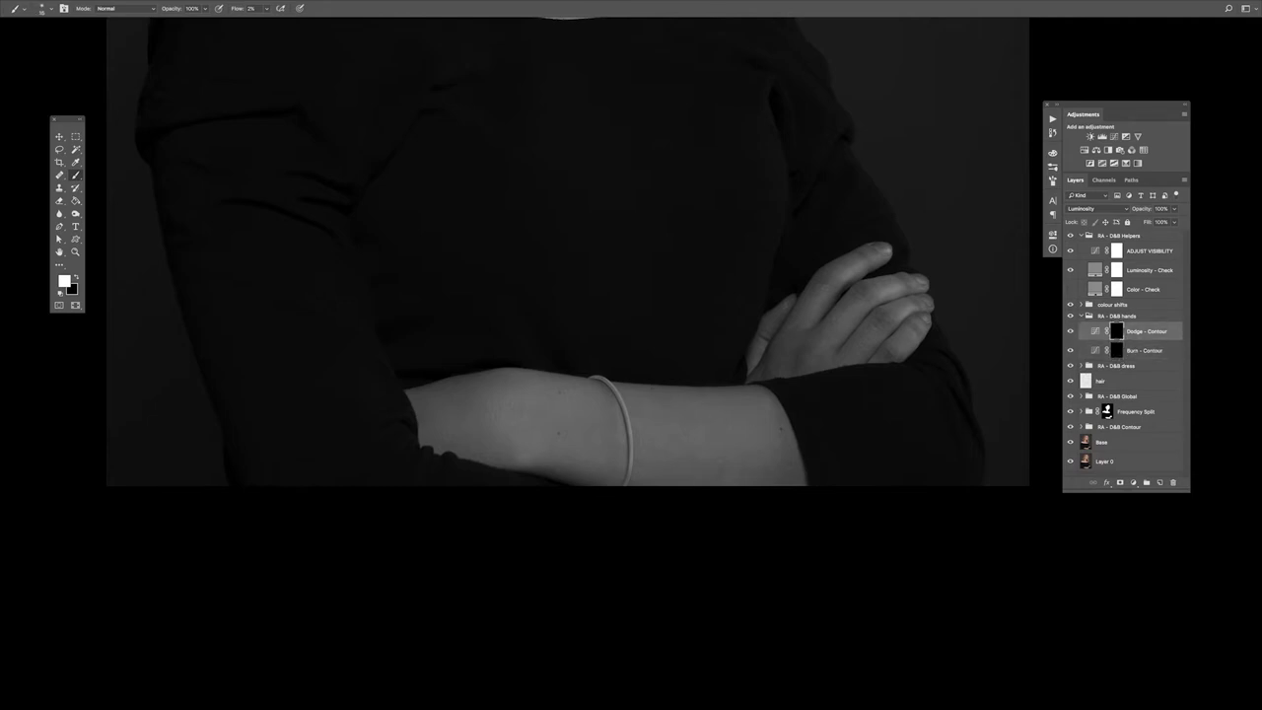
{"action": "key", "text": "alt+bracketleft"}
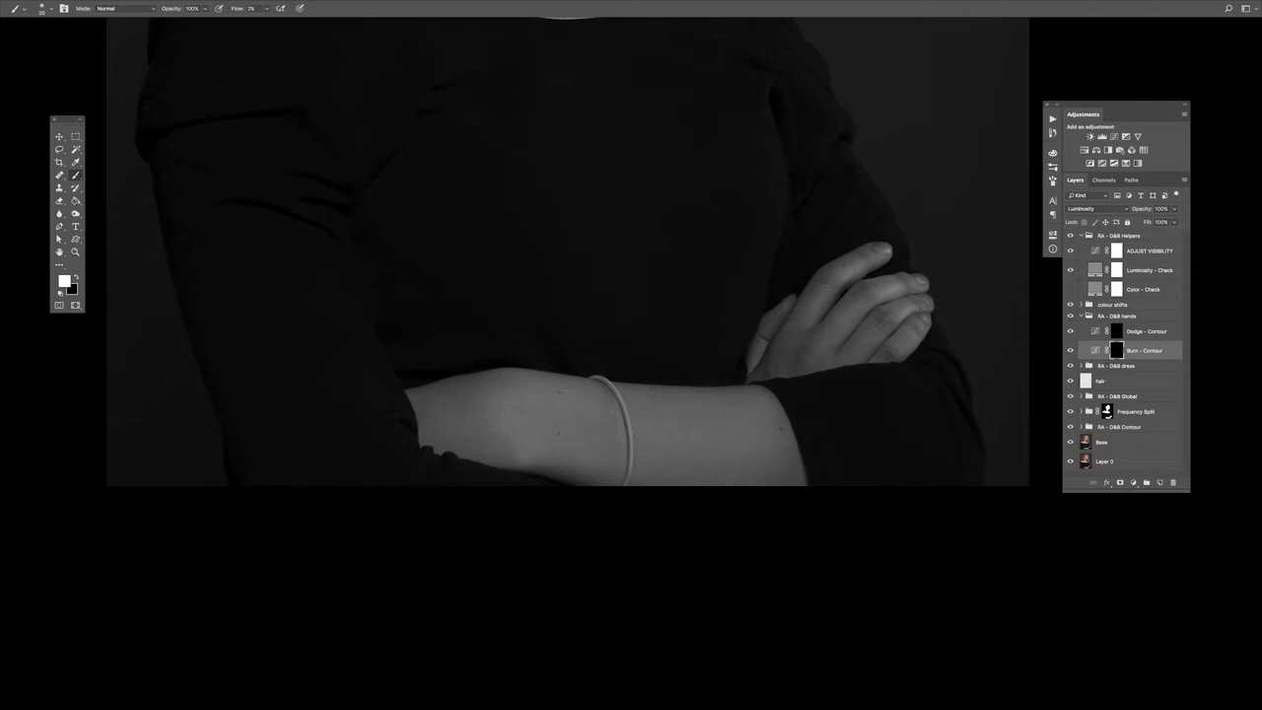
{"action": "key", "text": "alt+bracketright"}
{"action": "key", "text": "alt+bracketleft"}
{"action": "key", "text": "alt+bracketright"}
{"action": "key", "text": "alt+bracketleft"}
{"action": "key", "text": "alt+bracketright"}
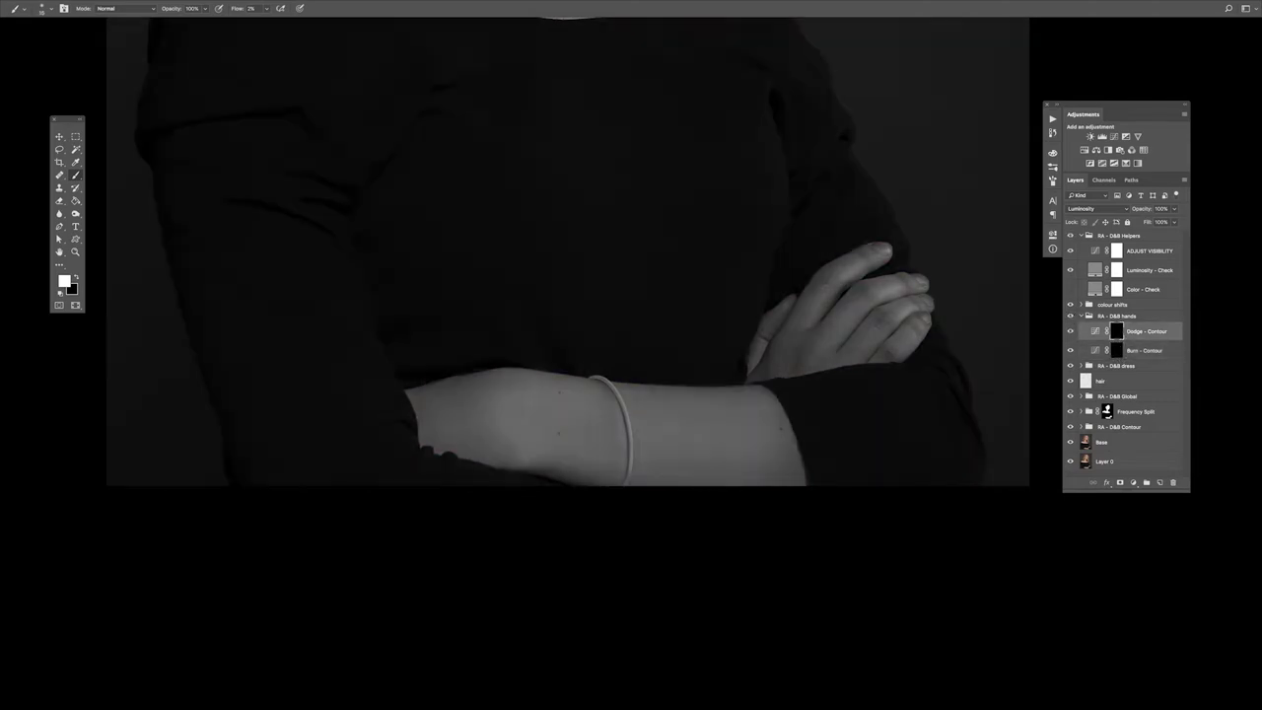
{"action": "left_click", "coordinate": [1070, 236]}
{"action": "left_click", "coordinate": [1082, 304]}
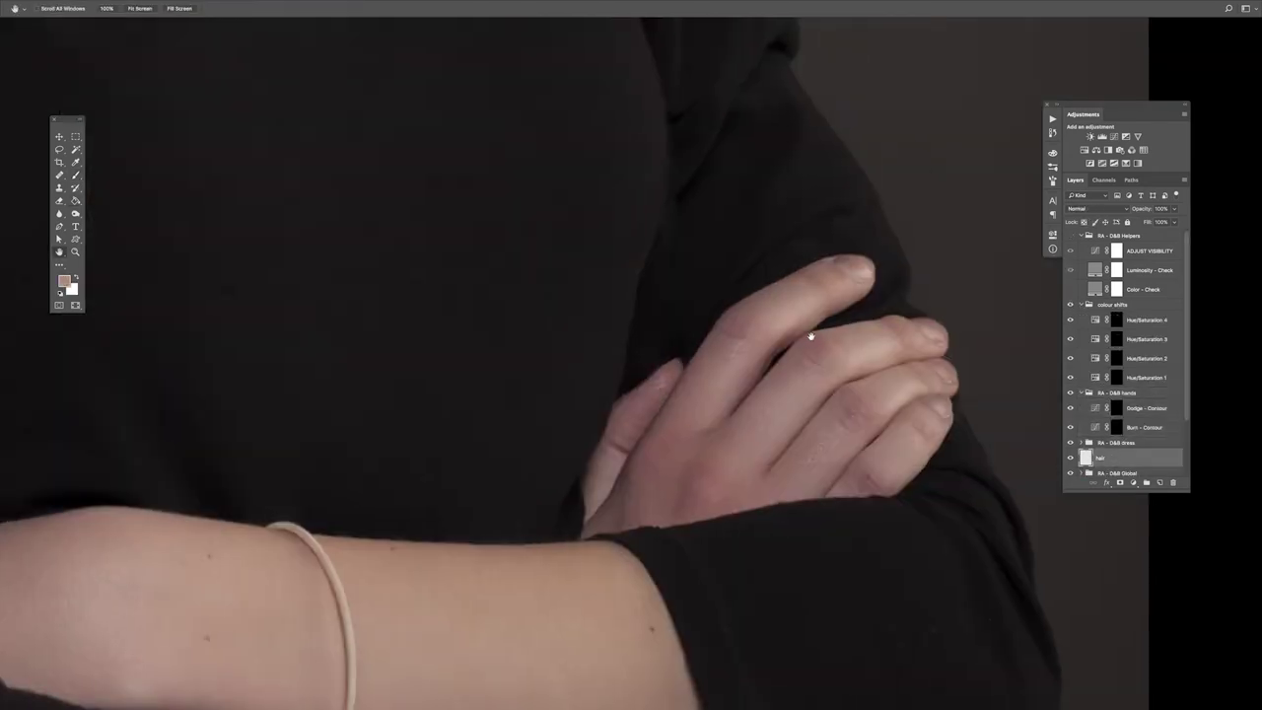
Clean up the fingers and fingernails on the heal layer with the Healing Brush and the Clone Stamp at 40% opacity
{"action": "key", "text": "j"}
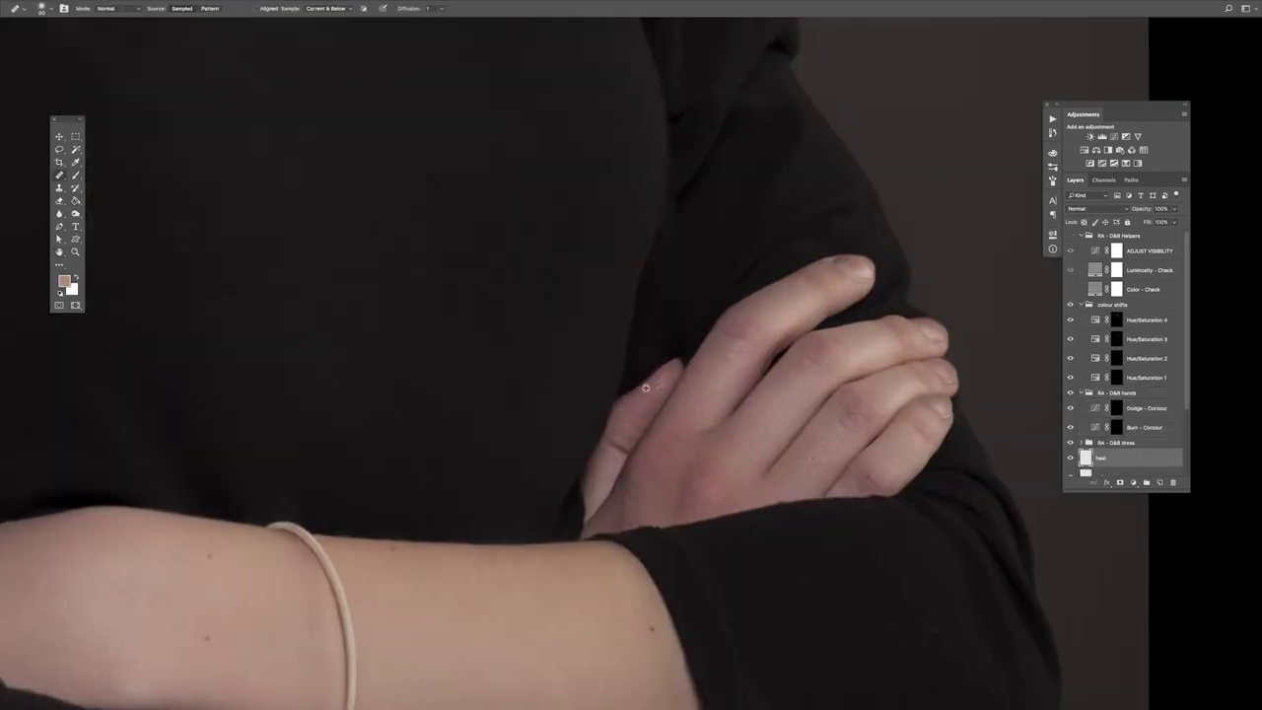
{"action": "scroll", "coordinate": [996, 291], "scroll_direction": "up", "scroll_amount": 3}
{"action": "right_click", "coordinate": [961, 340]}
{"action": "key", "text": "Escape"}
{"action": "key", "text": "d"}
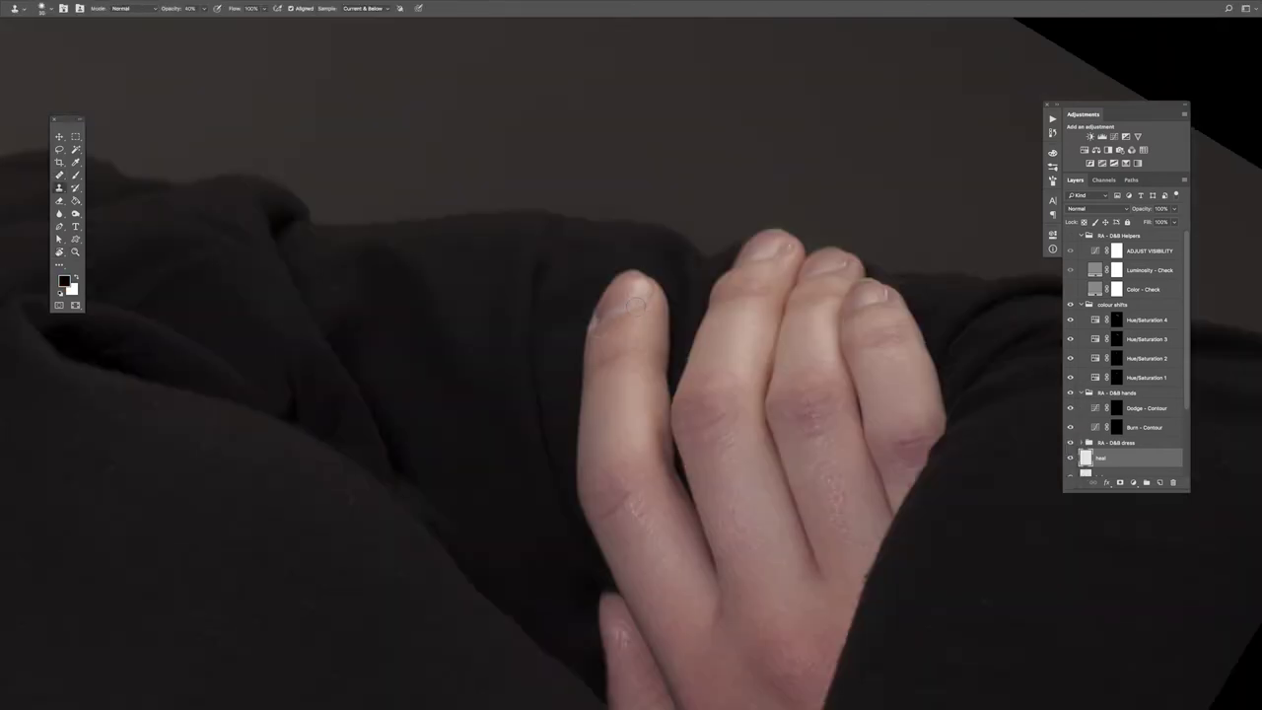
{"action": "key", "text": "r"}
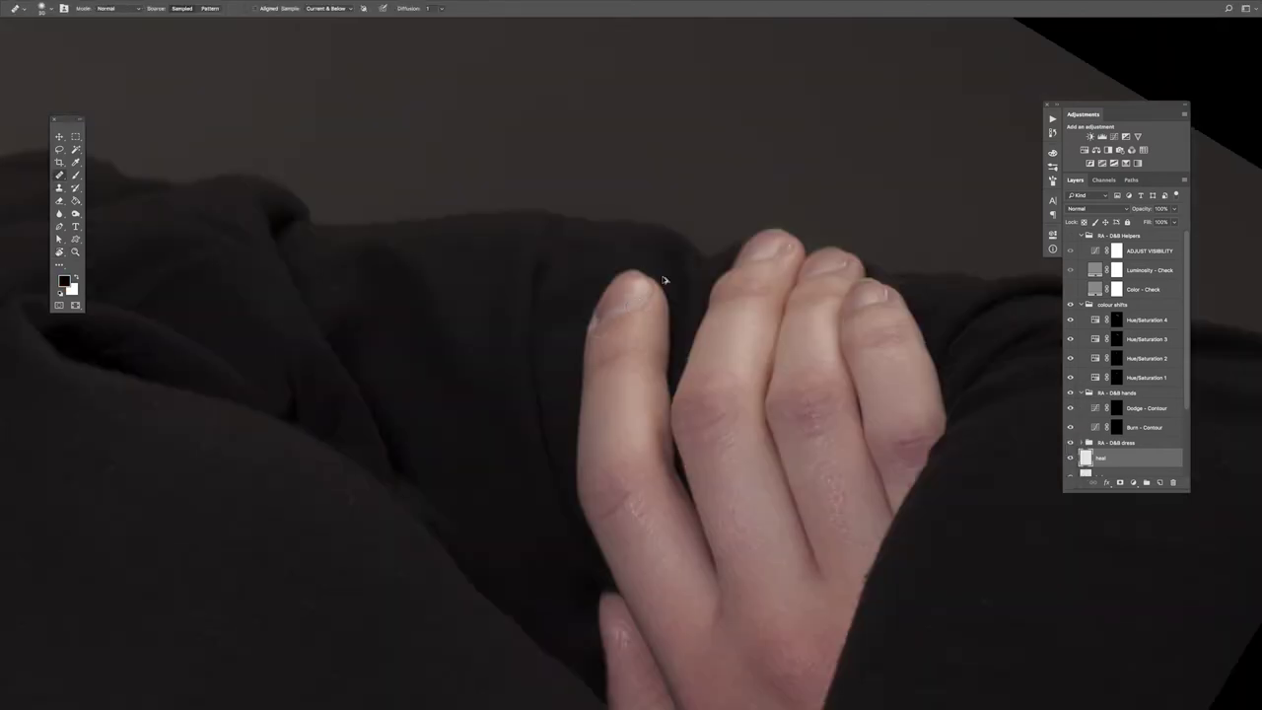
{"action": "mouse_move", "coordinate": [636, 306]}
{"action": "left_mouse_down"}
{"action": "mouse_move", "coordinate": [826, 352]}
{"action": "mouse_move", "coordinate": [752, 298]}
{"action": "left_mouse_up"}
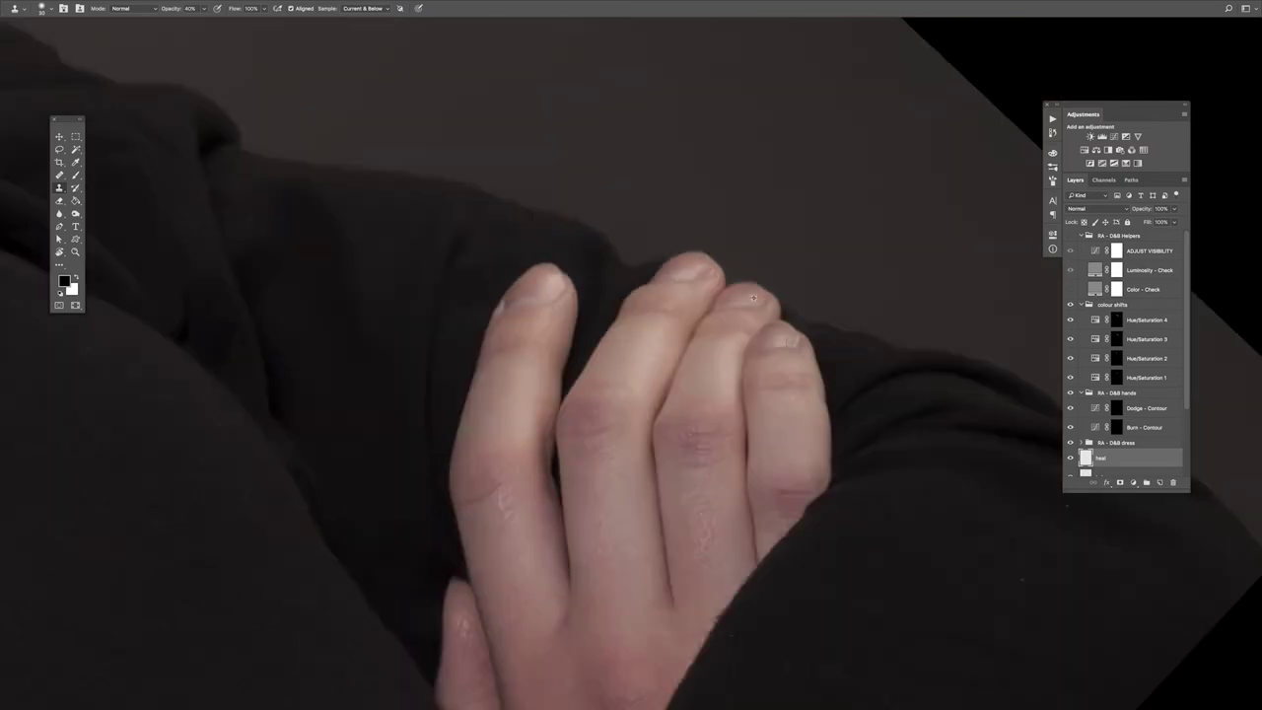
{"action": "left_click_drag", "start_coordinate": [793, 335], "coordinate": [652, 326]}
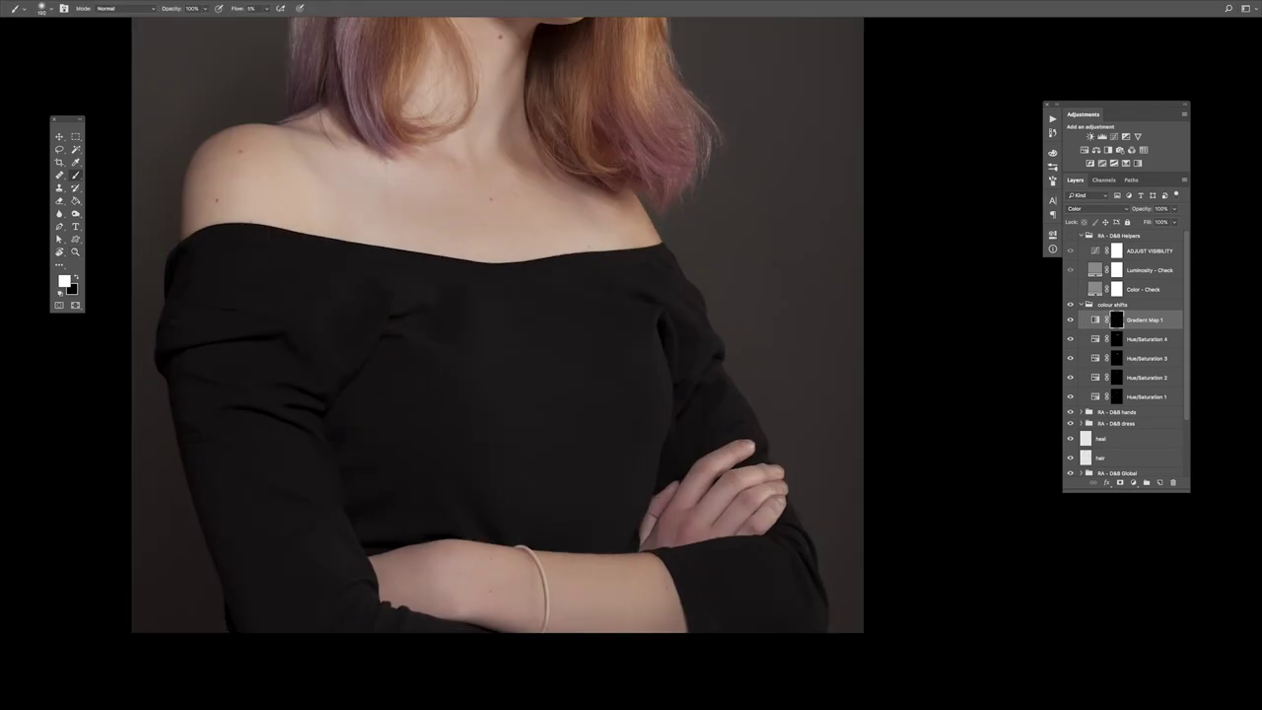
Paint the Gradient Map 1 mask white over the forearm and hand at 5% flow, checking coverage in the mask view
{"action": "left_click", "coordinate": [1118, 320], "text": "alt"}
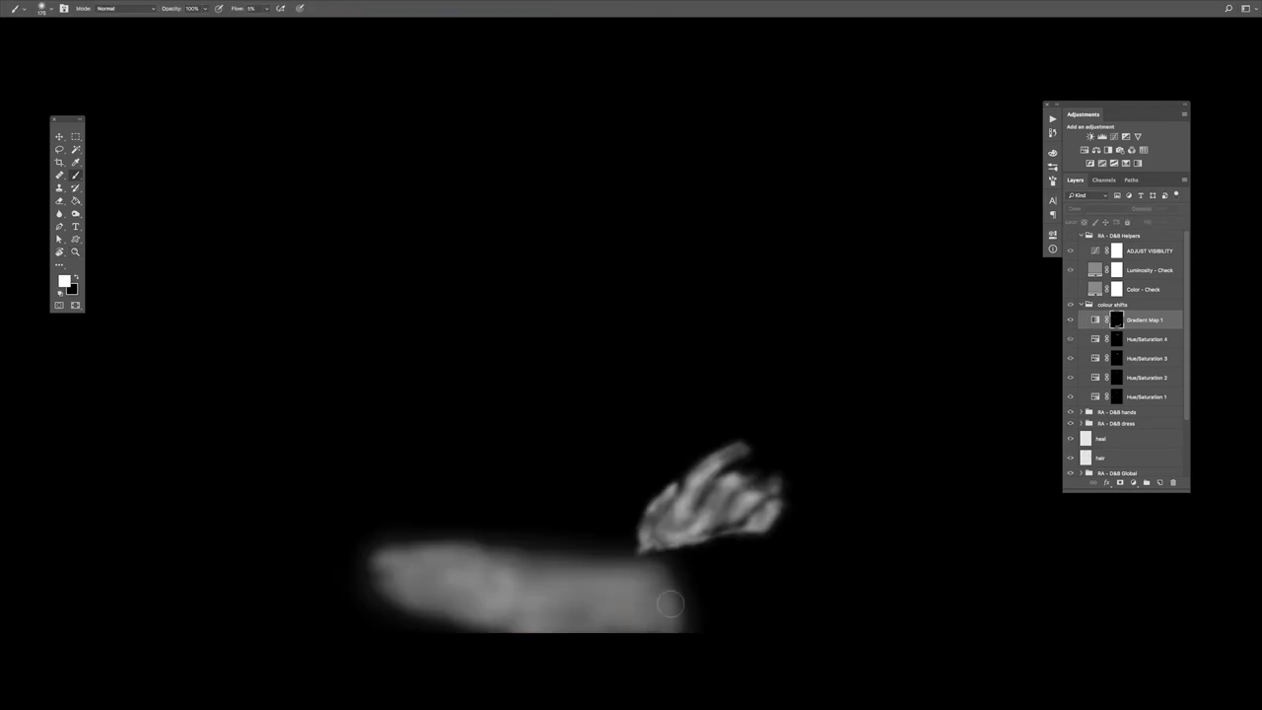
{"action": "left_click", "coordinate": [1117, 321], "text": "alt"}
Reshape the sleeve outline behind the folded hand in Liquify with a smaller brush, and compare the result by toggling Layer 3
{"action": "key", "text": "z"}
{"action": "left_click_drag", "start_coordinate": [795, 441], "coordinate": [854, 404]}
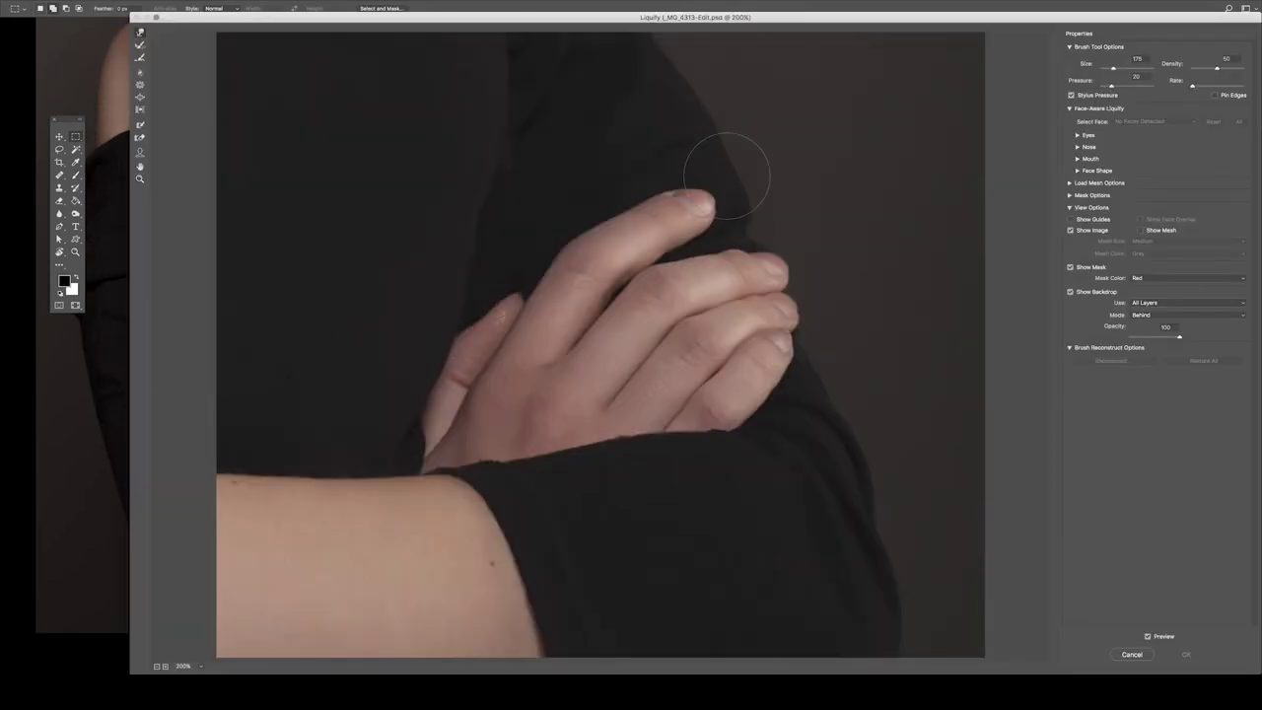
{"action": "key", "text": "["}
{"action": "key", "text": "["}
{"action": "key", "text": "["}
{"action": "key", "text": "["}
{"action": "key", "text": "["}
{"action": "key", "text": "["}
{"action": "key", "text": "["}
{"action": "key", "text": "["}
{"action": "left_click_drag", "start_coordinate": [653, 39], "coordinate": [775, 251]}
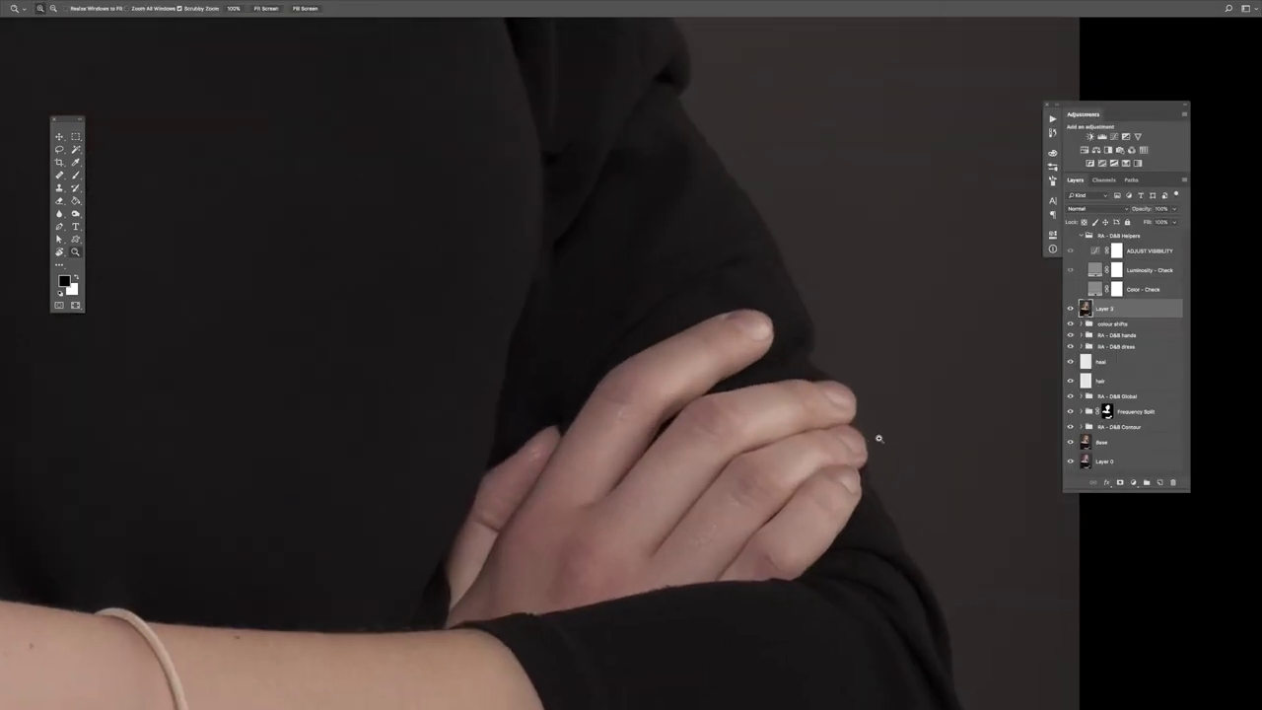
{"action": "left_click", "coordinate": [1072, 310]}
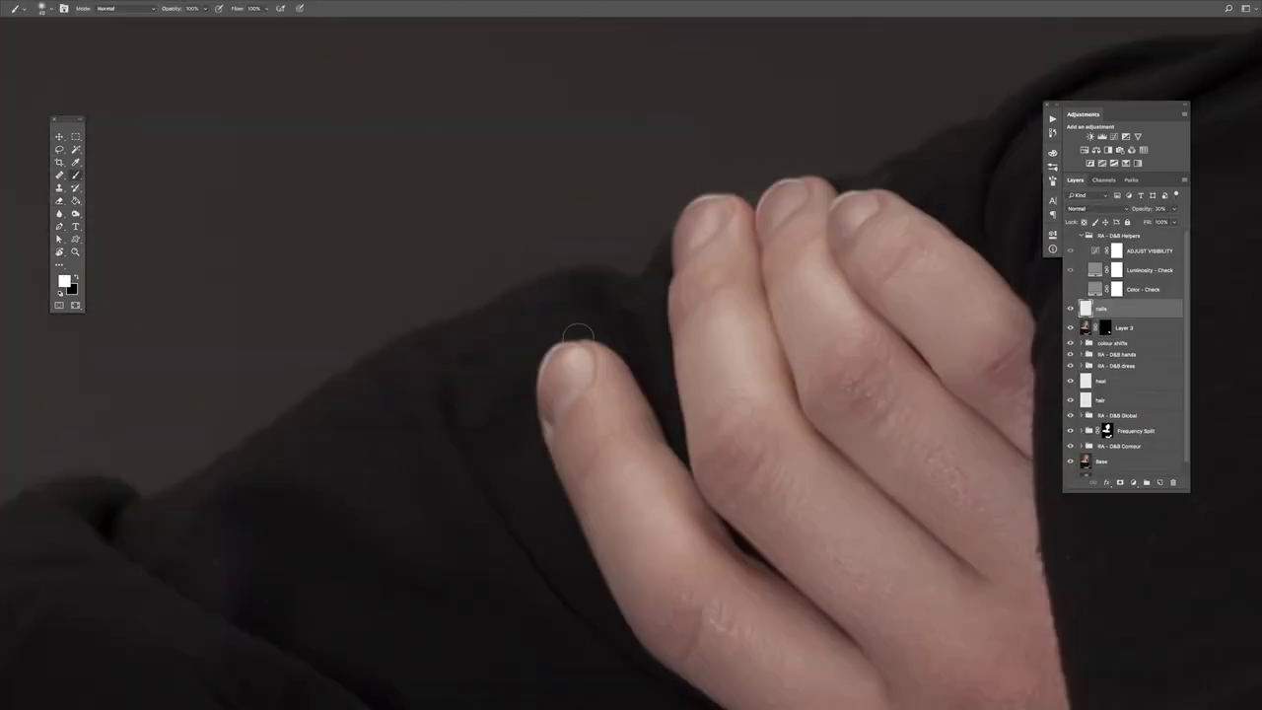
Apply a Surface Blur with a 100-pixel radius to the background clean layer and mask the effect off the model
{"action": "key", "text": "F5"}
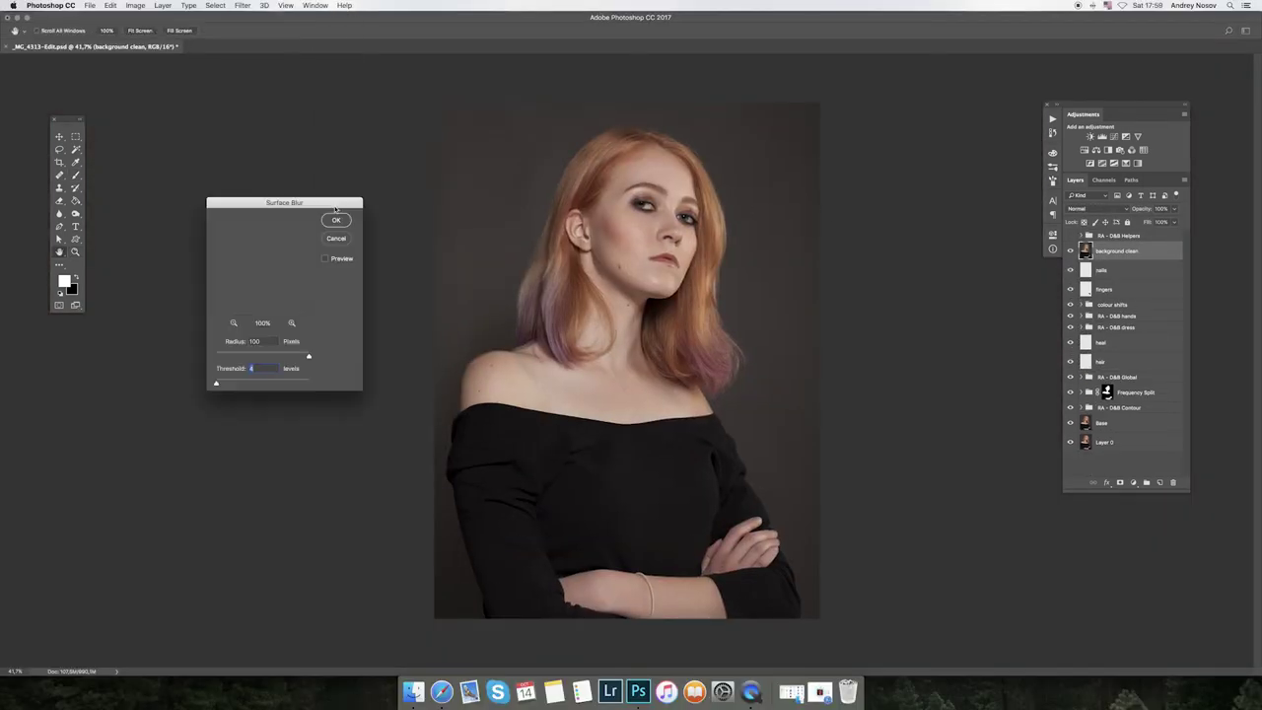
{"action": "key", "text": "Return"}
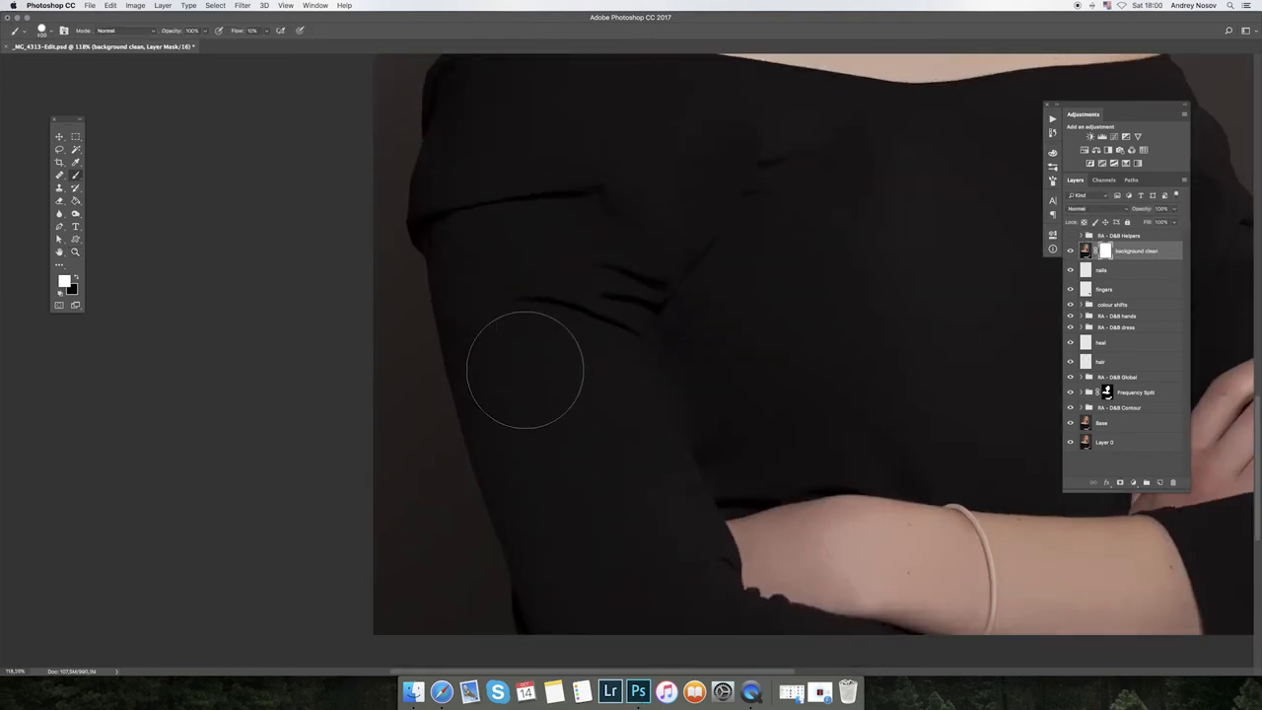
{"action": "key", "text": "x"}
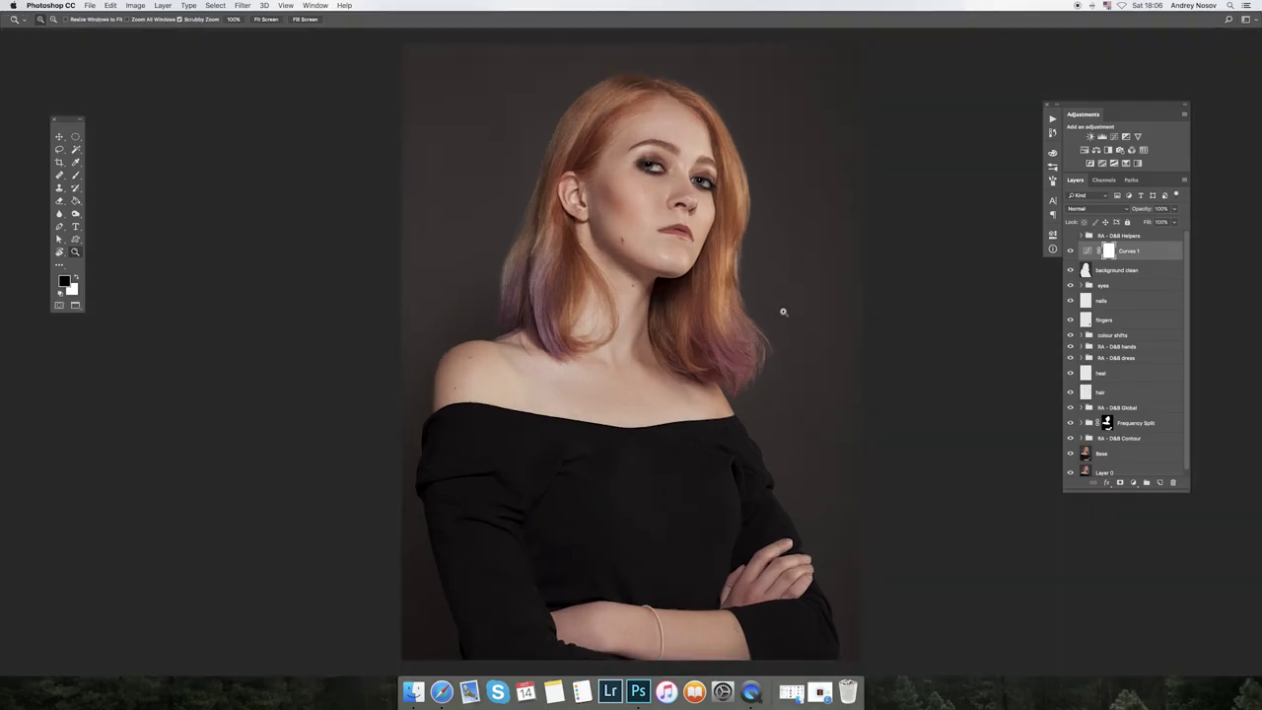
Fit the whole portrait on screen to review the overall retouch
{"action": "right_click", "coordinate": [791, 317]}
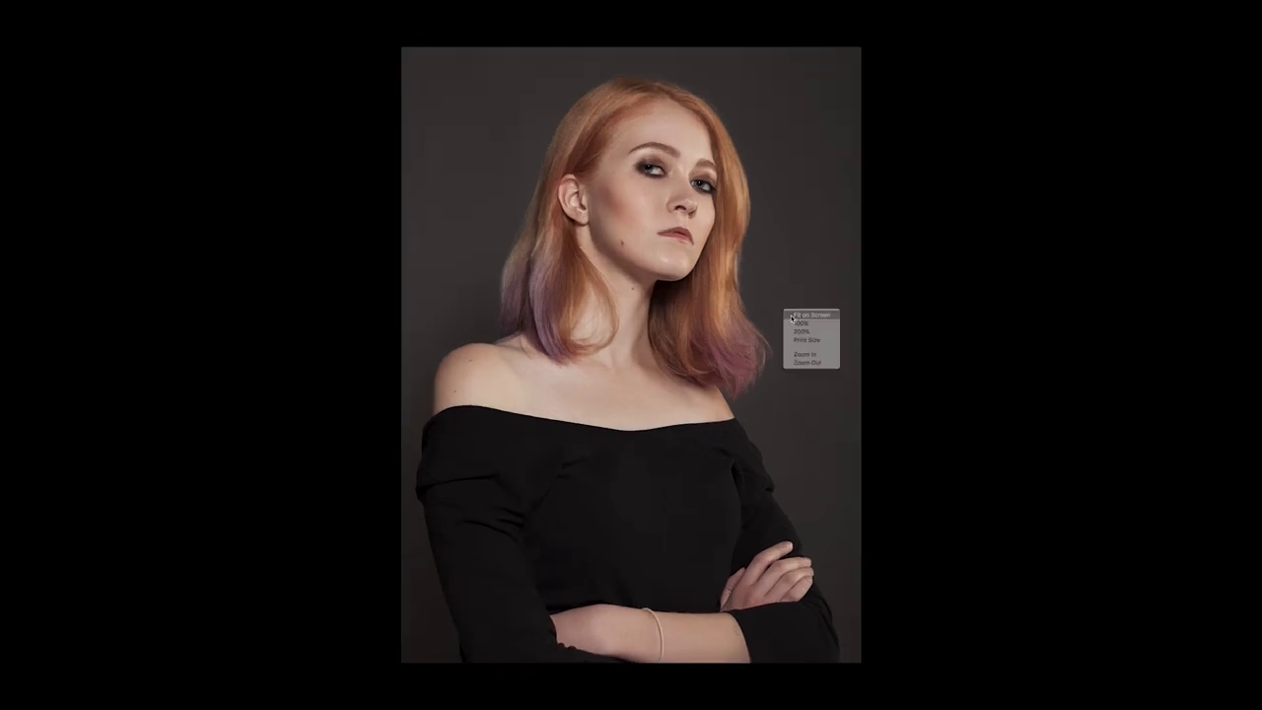
{"action": "left_click", "coordinate": [794, 315]}
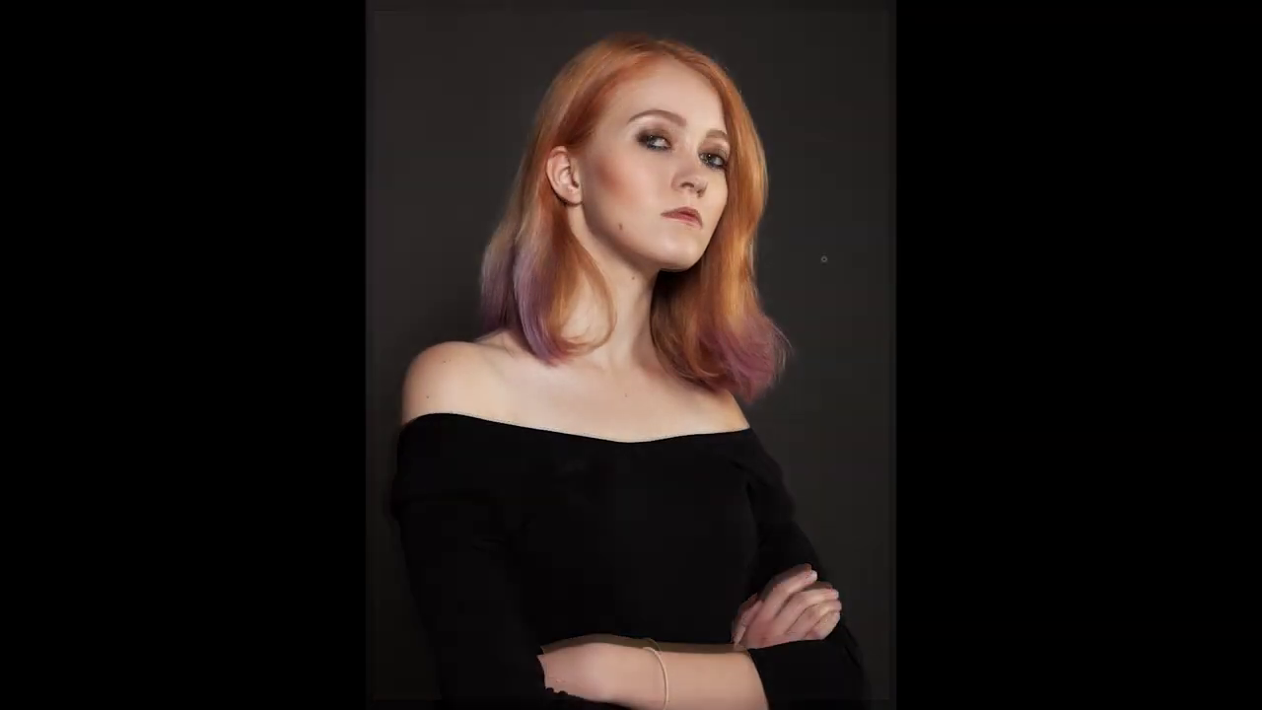